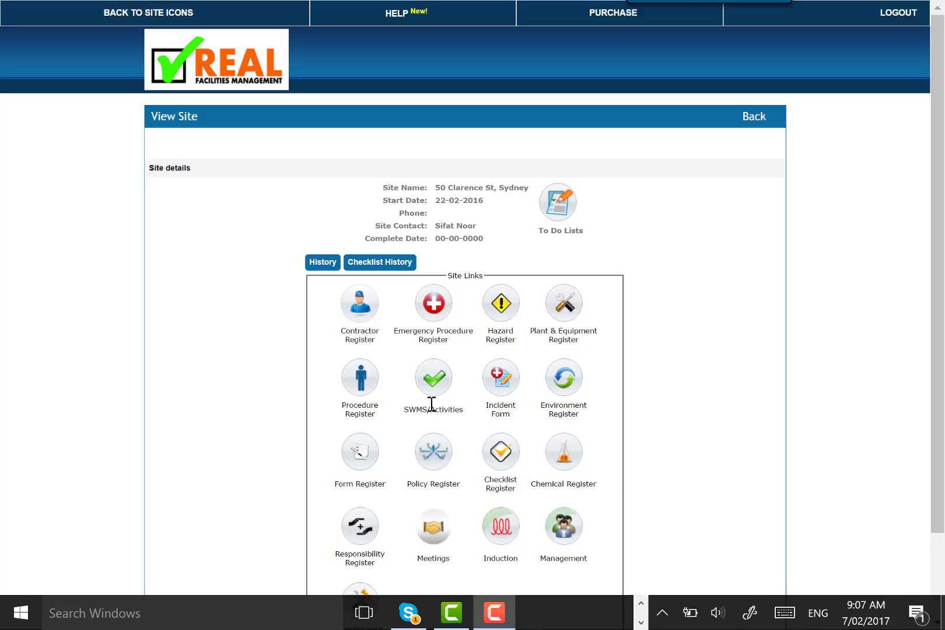
Start a new activity for the 50 Clarence St Sydney site in the SWMS/Activities register, cancel it, and return to the site page.
left_click(433, 378)
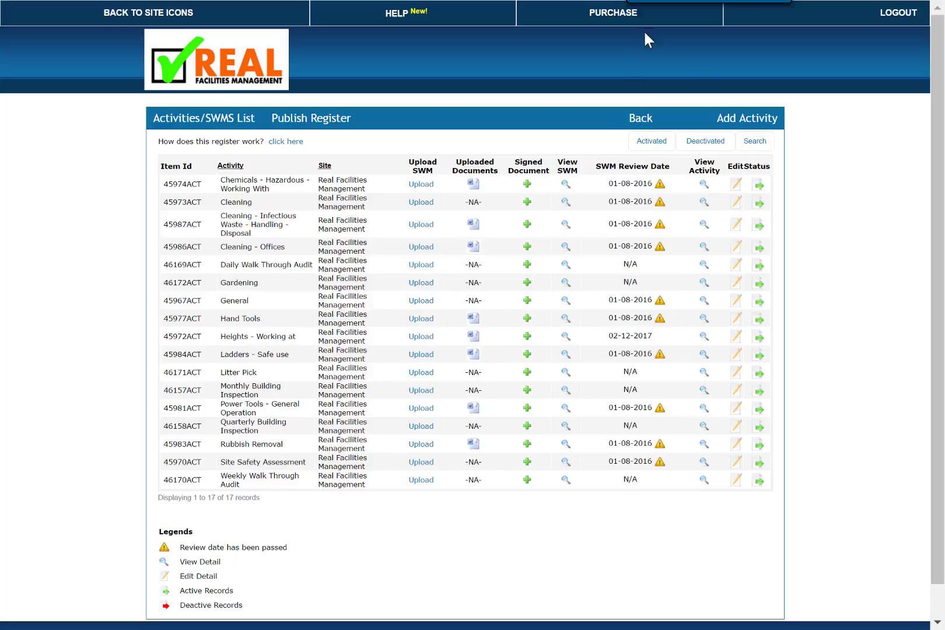
left_click(743, 124)
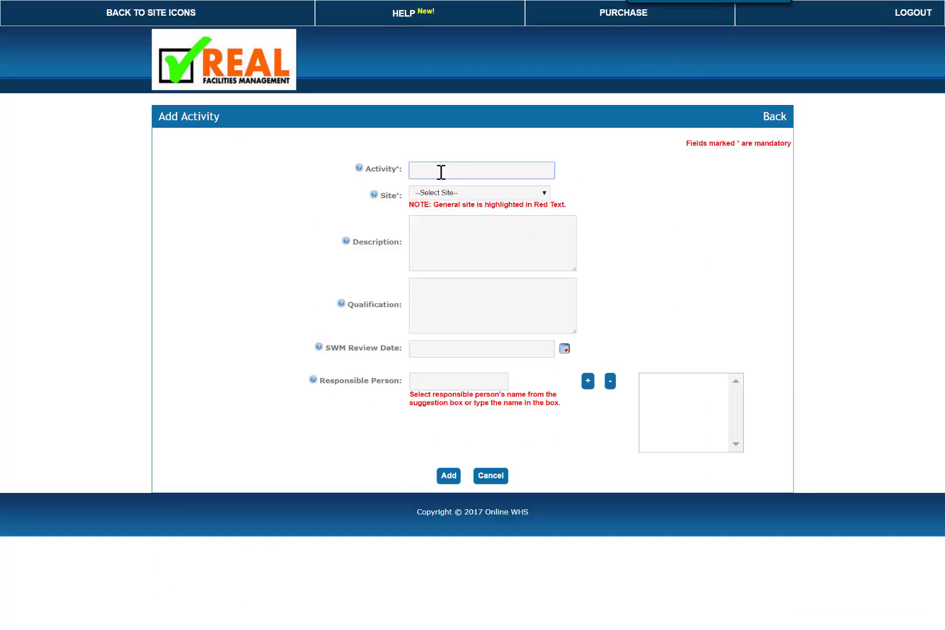
left_click(541, 194)
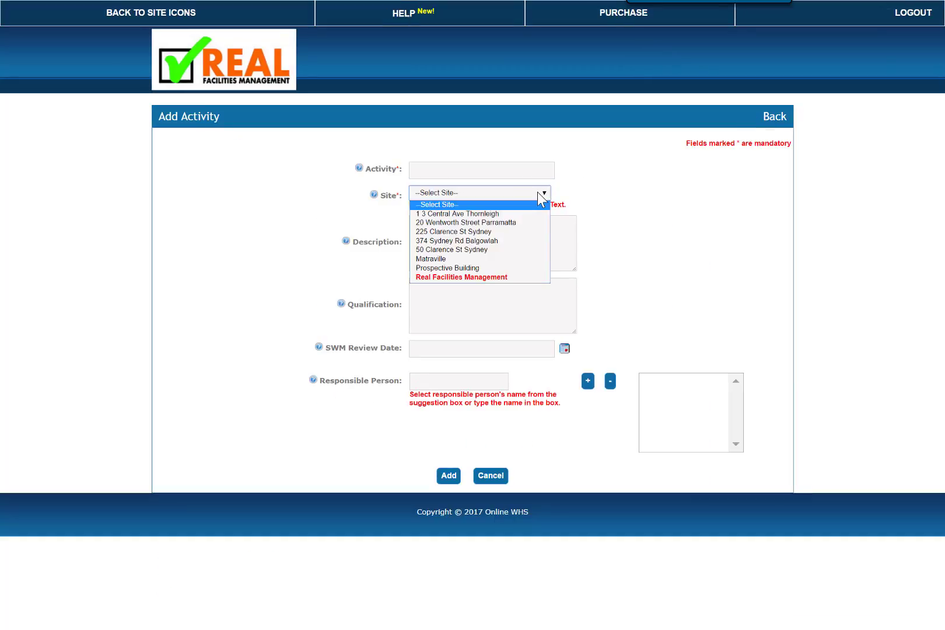
left_click(498, 249)
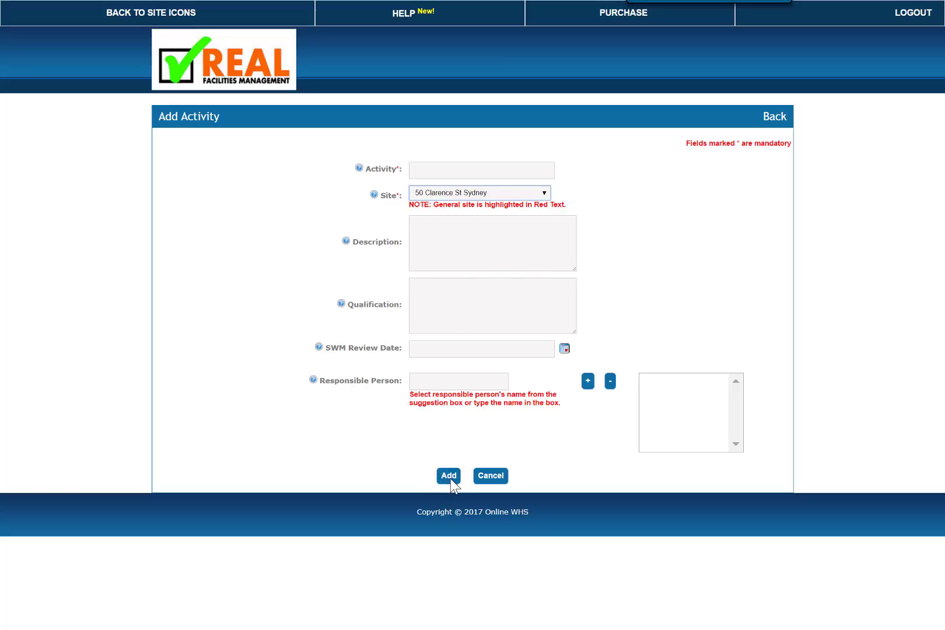
left_click(492, 476)
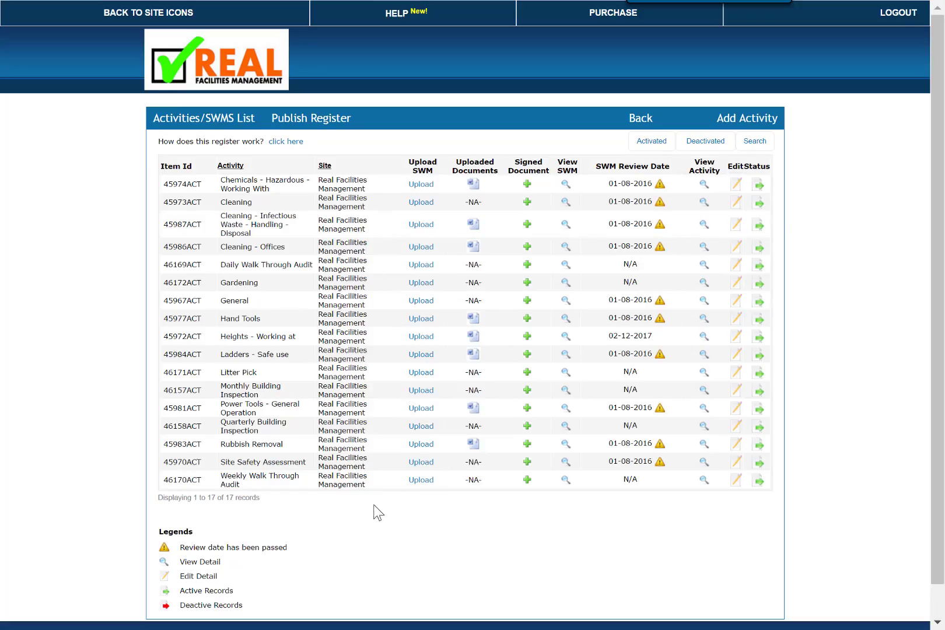
left_click(641, 120)
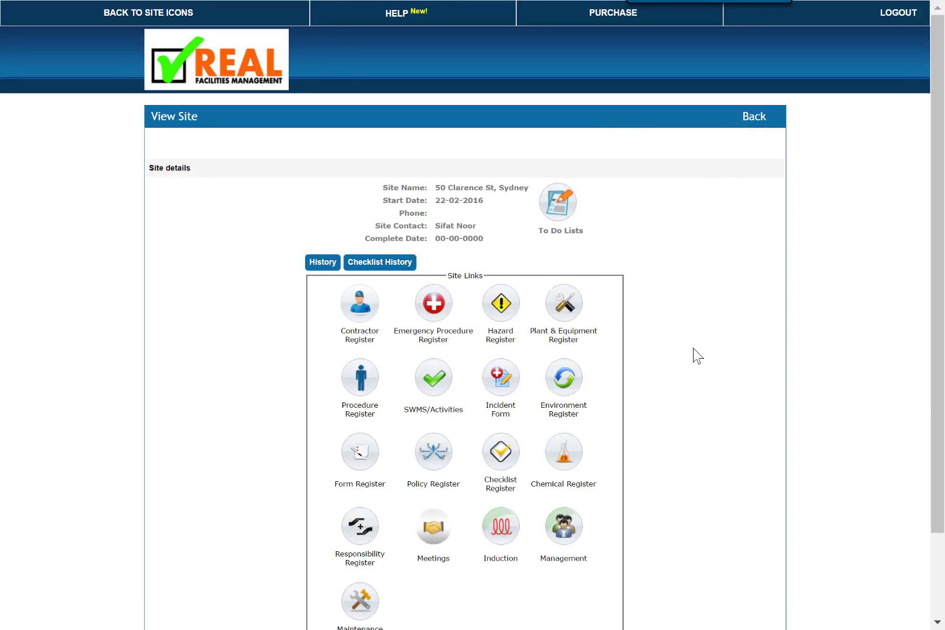
Open a new entry form in the Plant & Equipment Register and examine its available site and activity options.
left_click(565, 308)
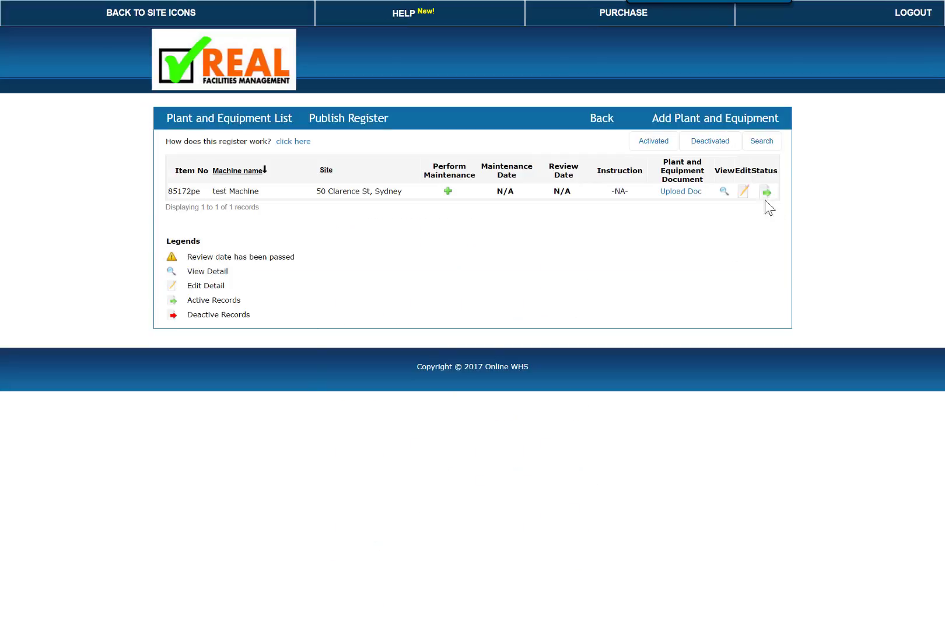
left_click(698, 121)
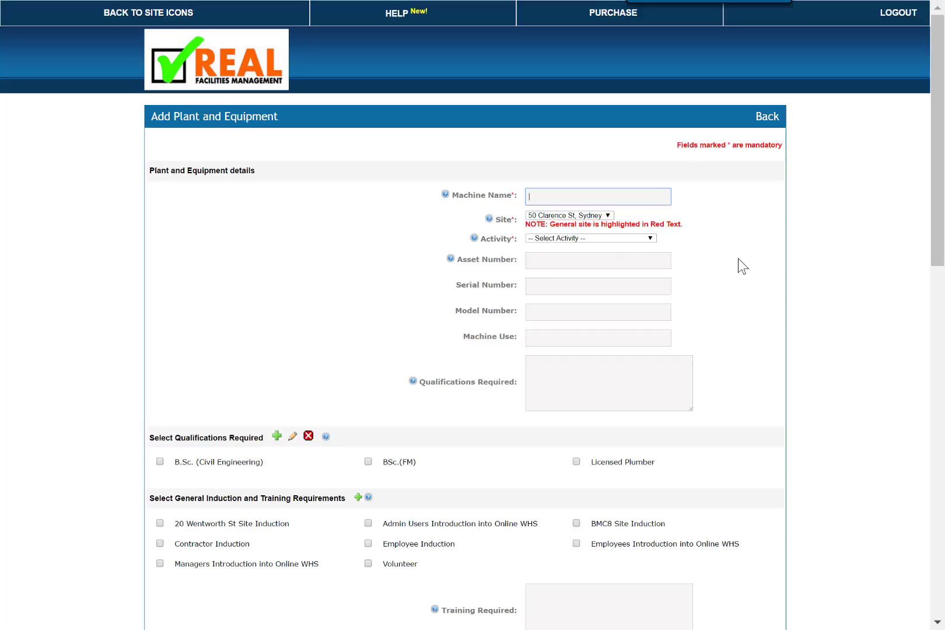
scroll(740, 256, "down", 3)
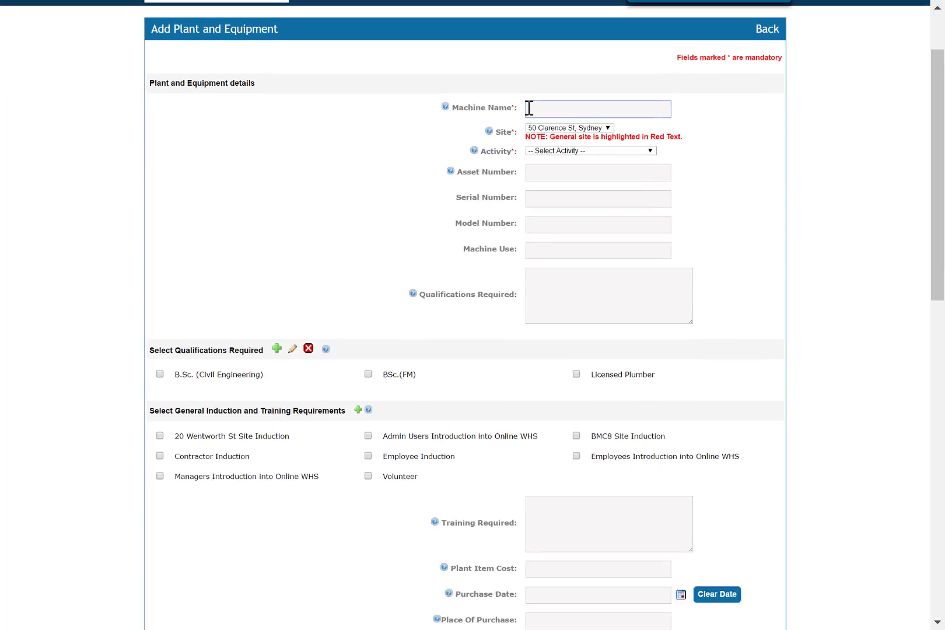
left_click(607, 131)
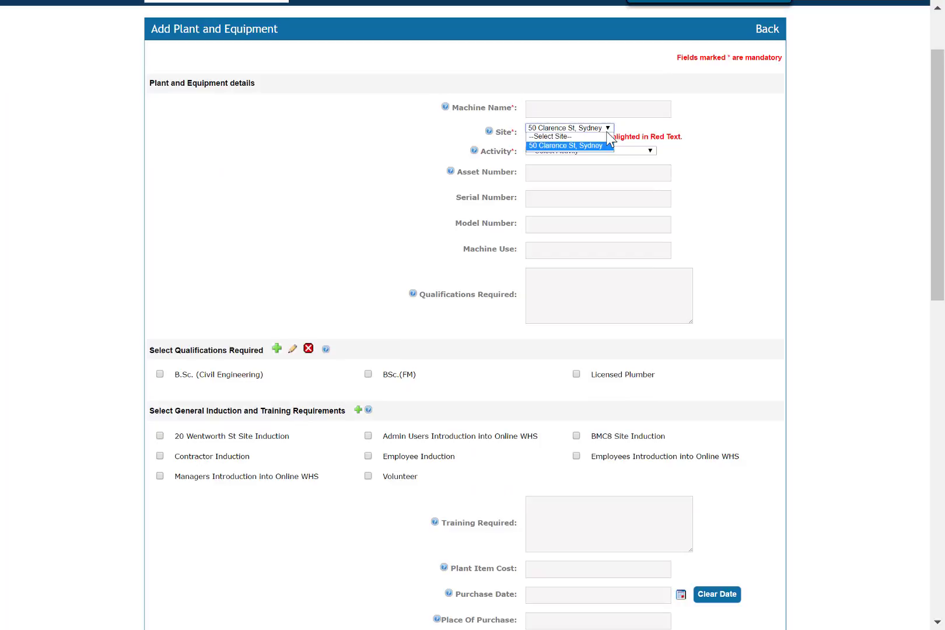
left_click(607, 130)
left_click(646, 150)
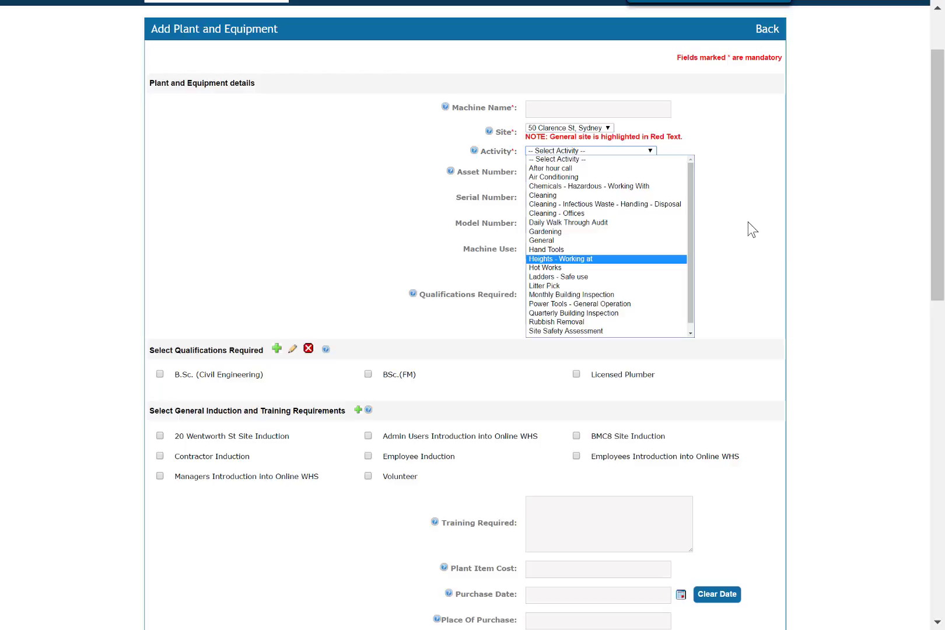
left_click(738, 210)
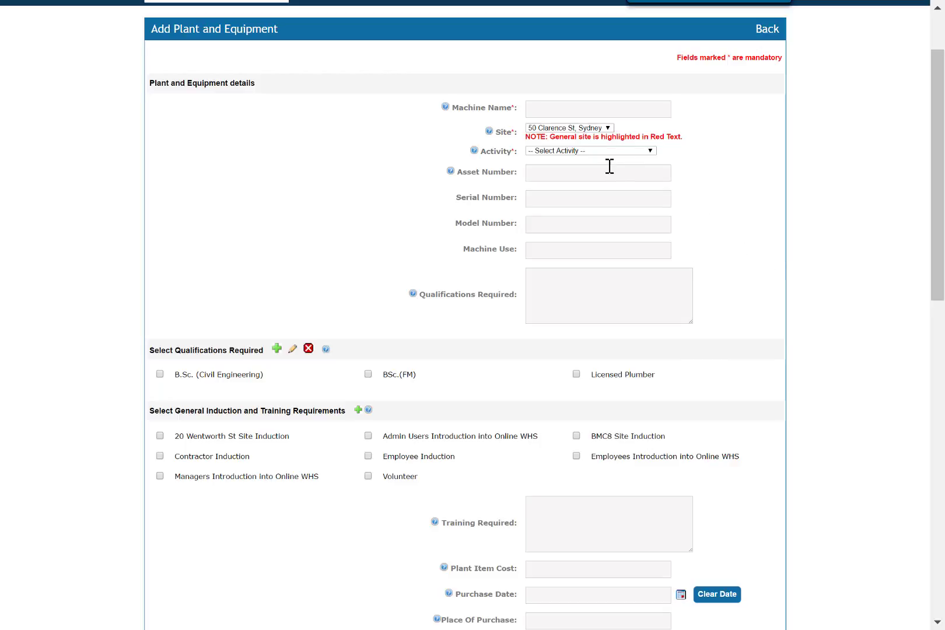
left_click(640, 153)
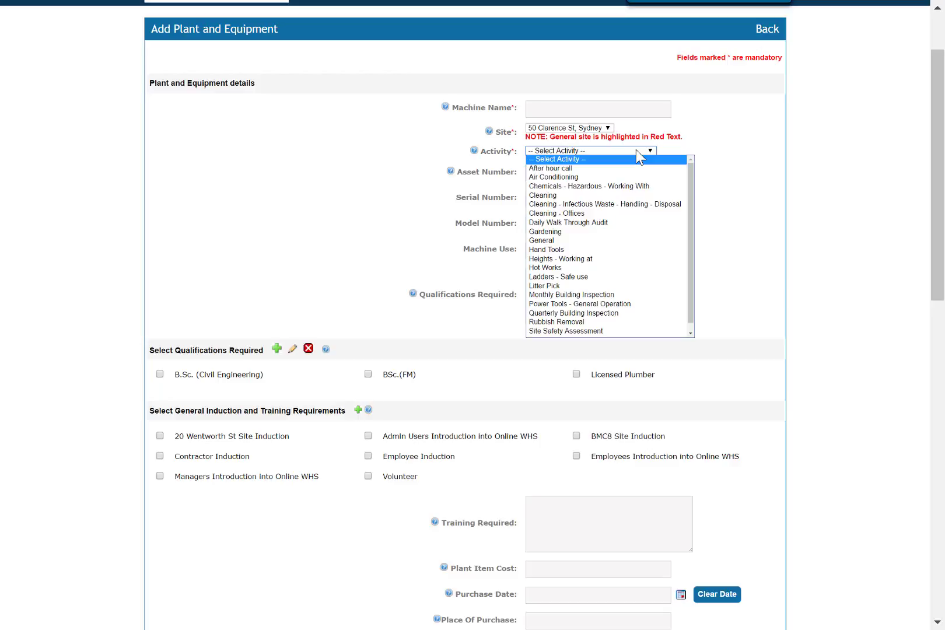
left_click(636, 150)
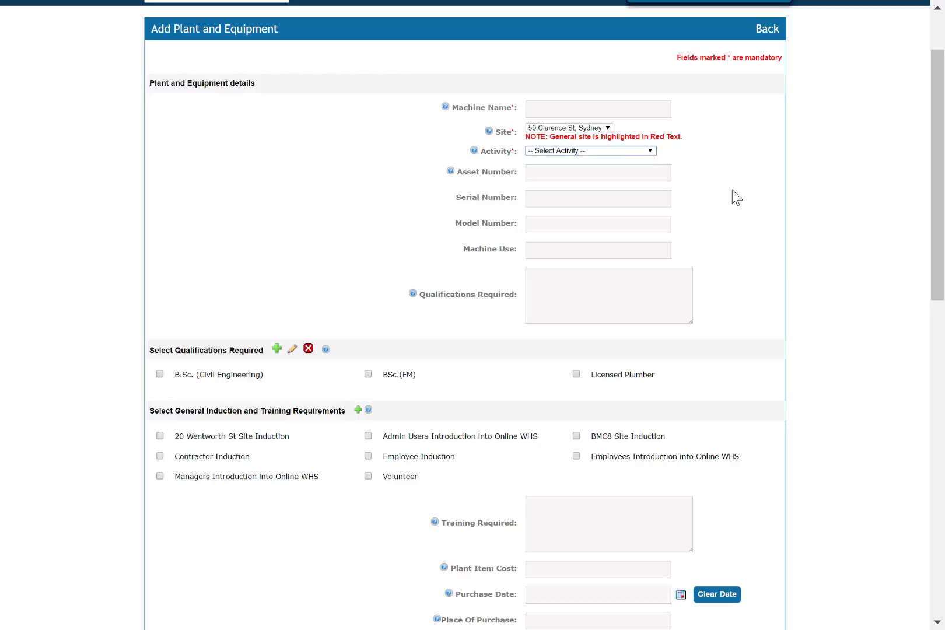
View the form for adding a required qualification to the plant entry and close it without adding one.
scroll(743, 194, "down", 3)
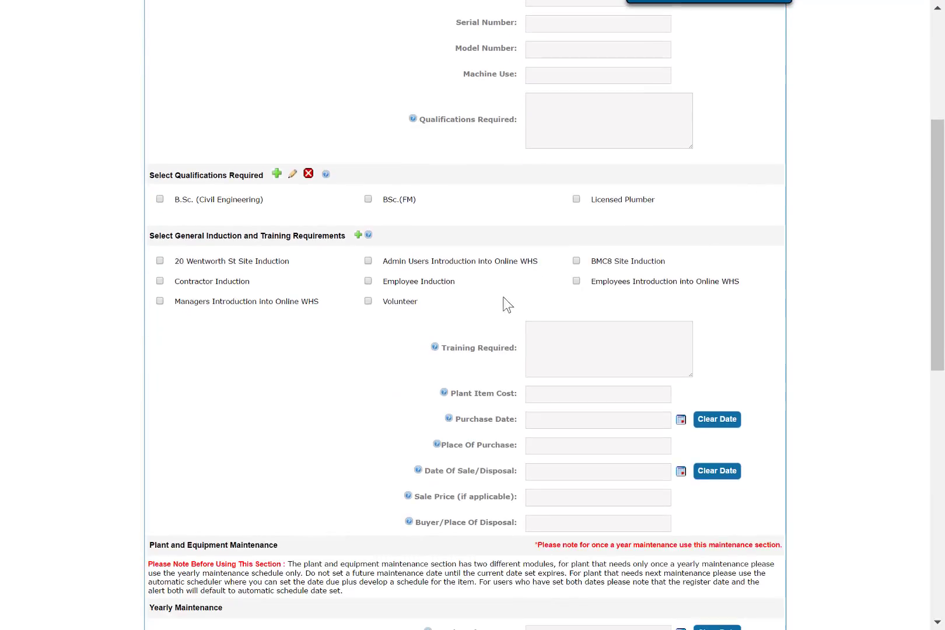
left_click(276, 174)
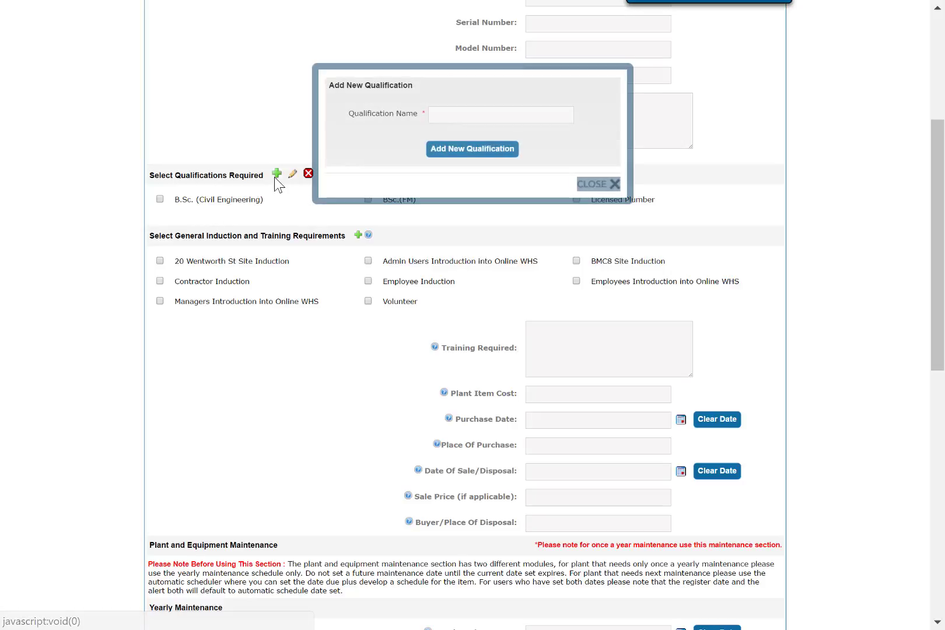
left_click(611, 184)
scroll(369, 261, "down", 3)
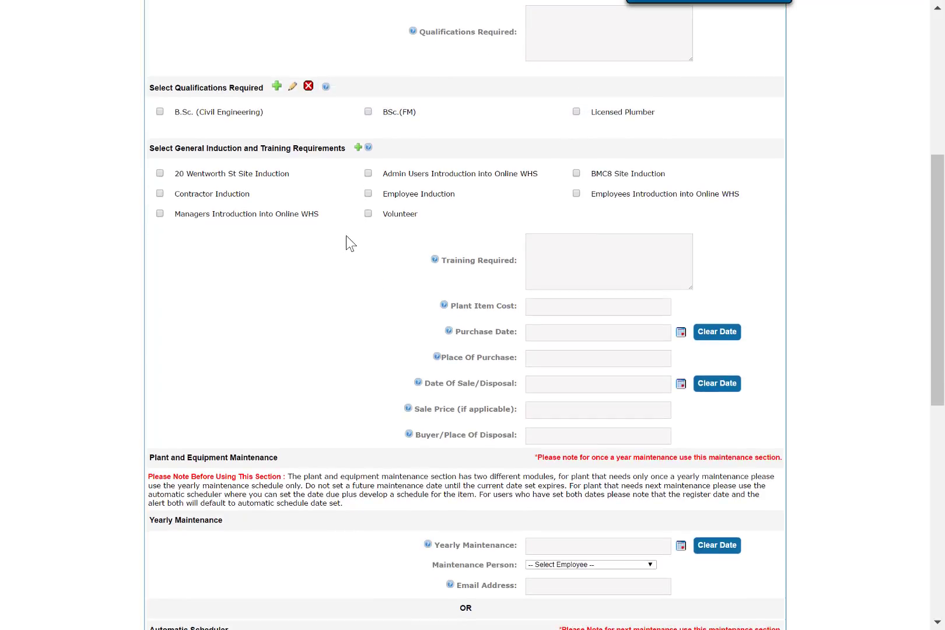
Examine the employees available as maintenance person in the plant entry's Yearly Maintenance section.
scroll(317, 256, "down", 12)
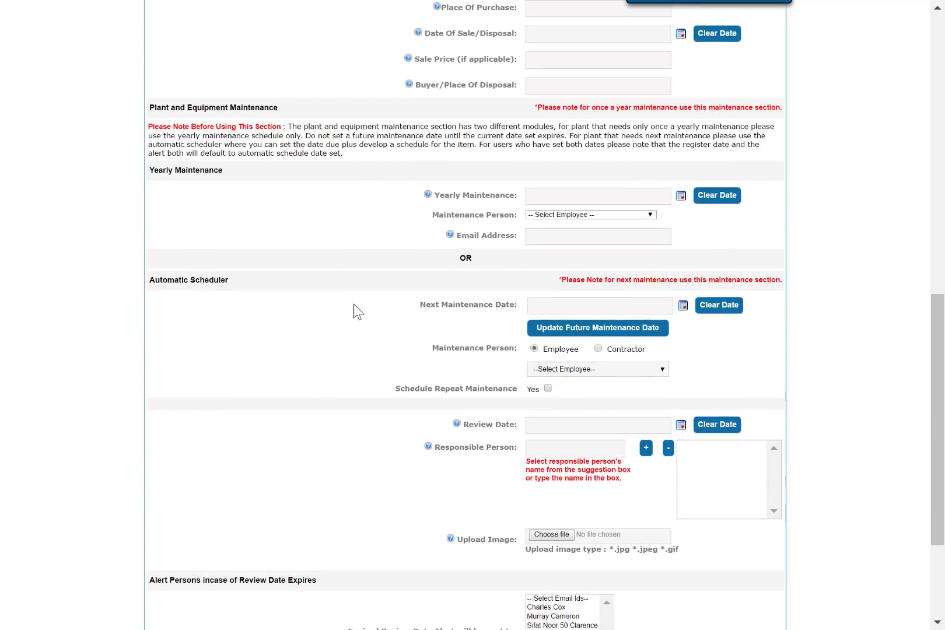
left_click(648, 215)
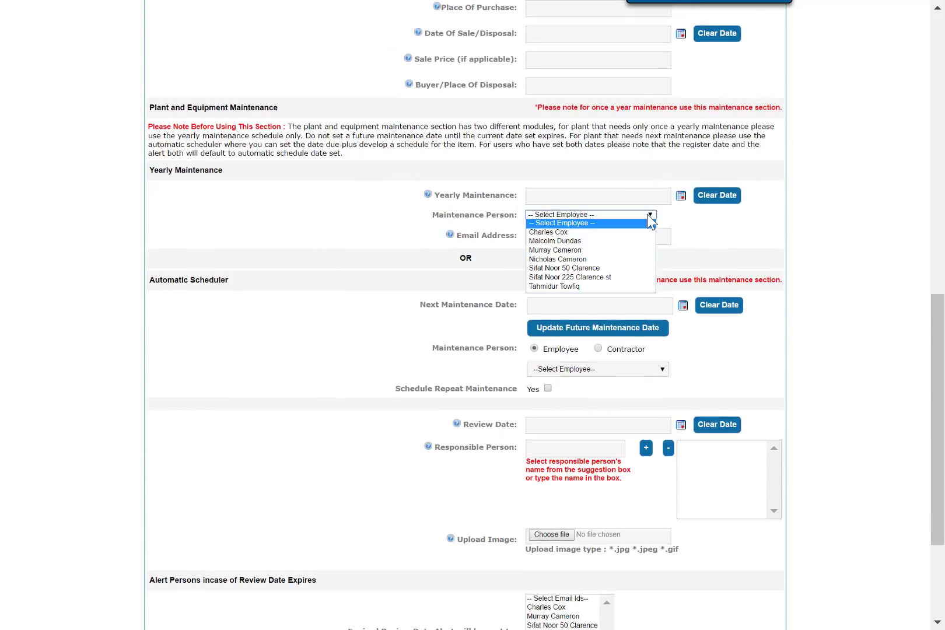
left_click(648, 216)
Set the Yearly Maintenance date to 14-05-2018 and clear that date again.
left_click(680, 197)
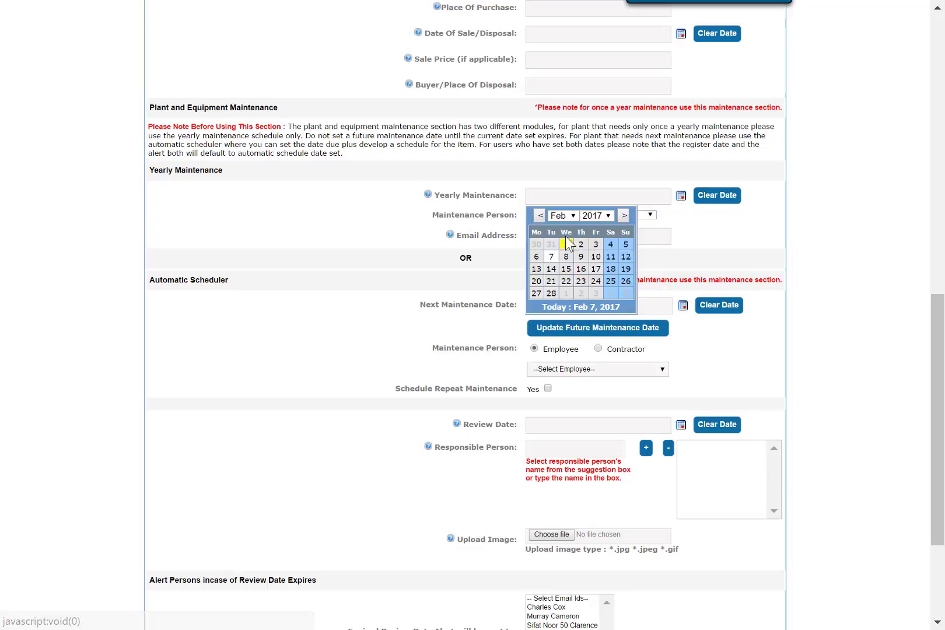
left_click(560, 215)
left_click(559, 271)
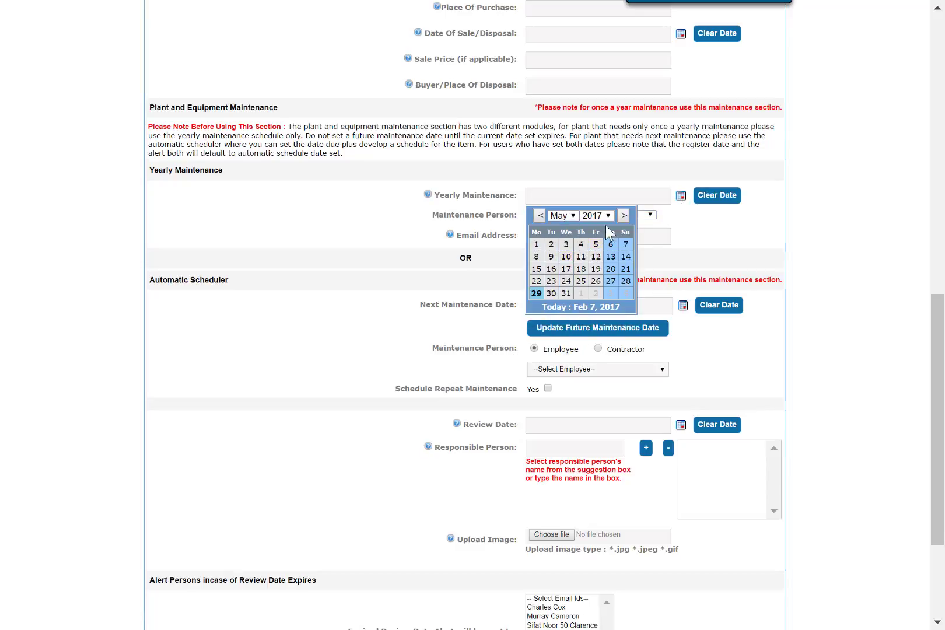
left_click(595, 216)
scroll(594, 426, "down", 2)
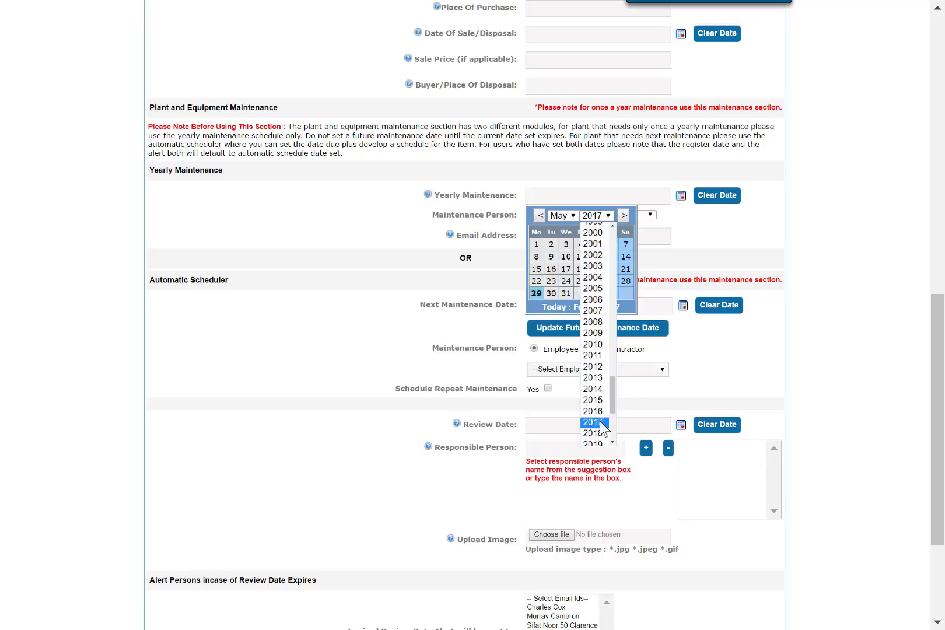
left_click(593, 429)
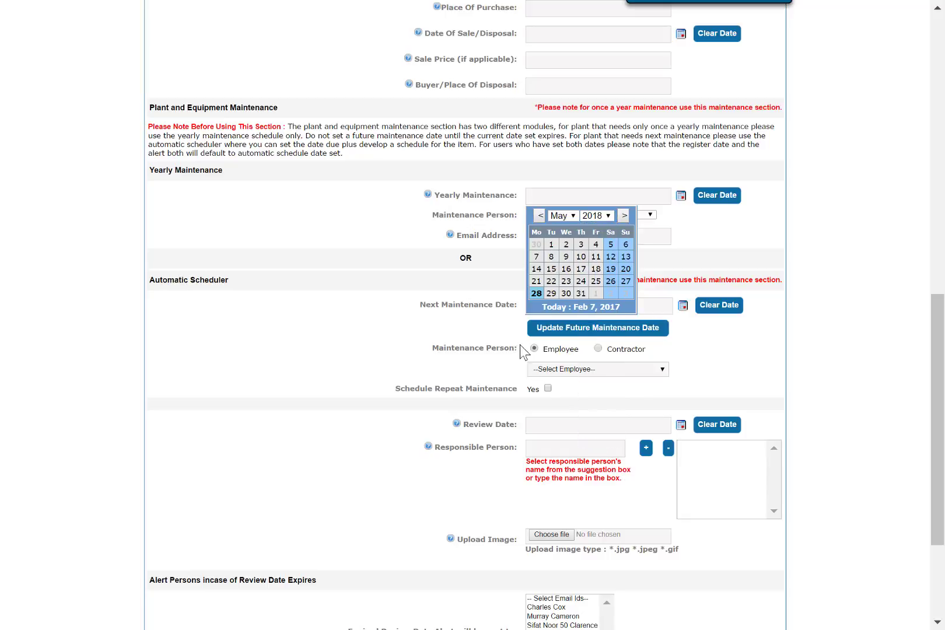
left_click(536, 270)
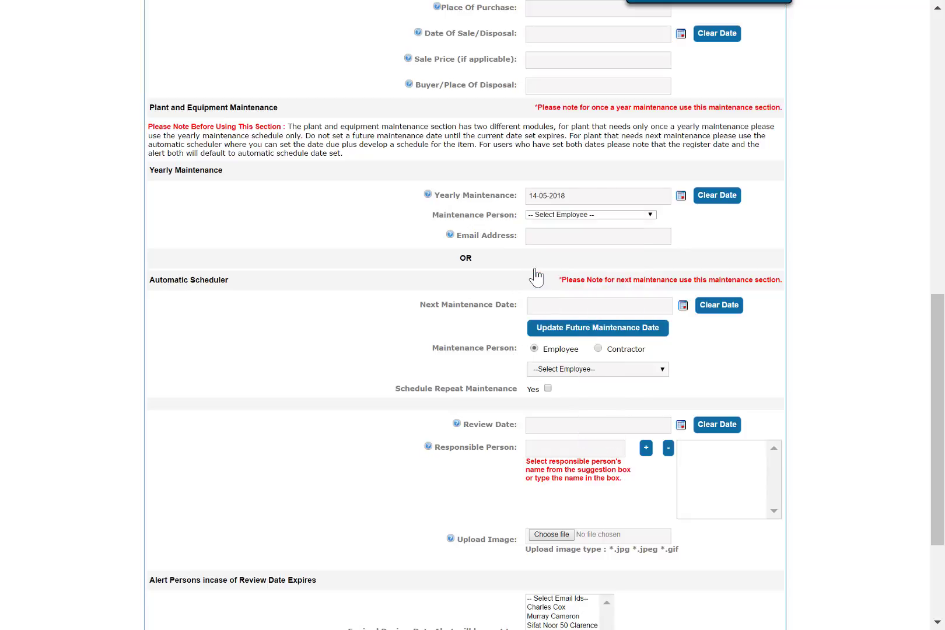
left_click(729, 199)
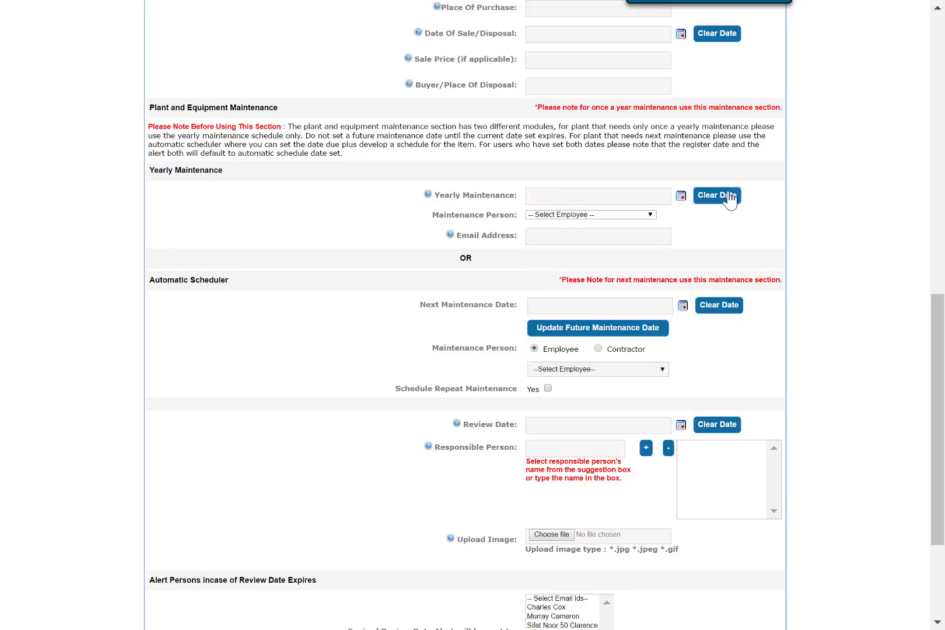
Review the maintenance person options and the remaining sections of the form, and cancel the new plant and equipment entry.
left_click(649, 215)
left_click(648, 214)
scroll(937, 327, "down", 3)
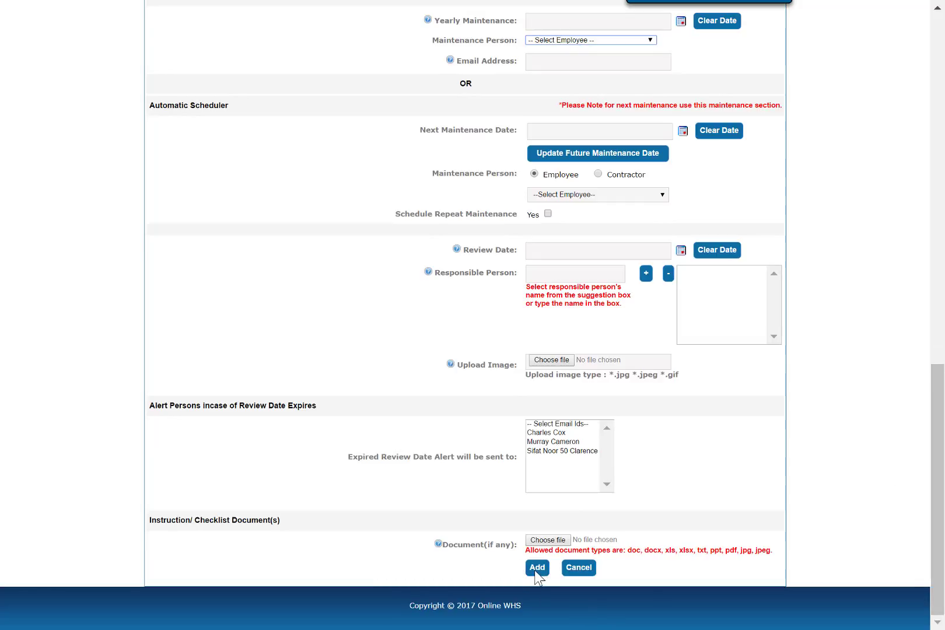
left_click(574, 567)
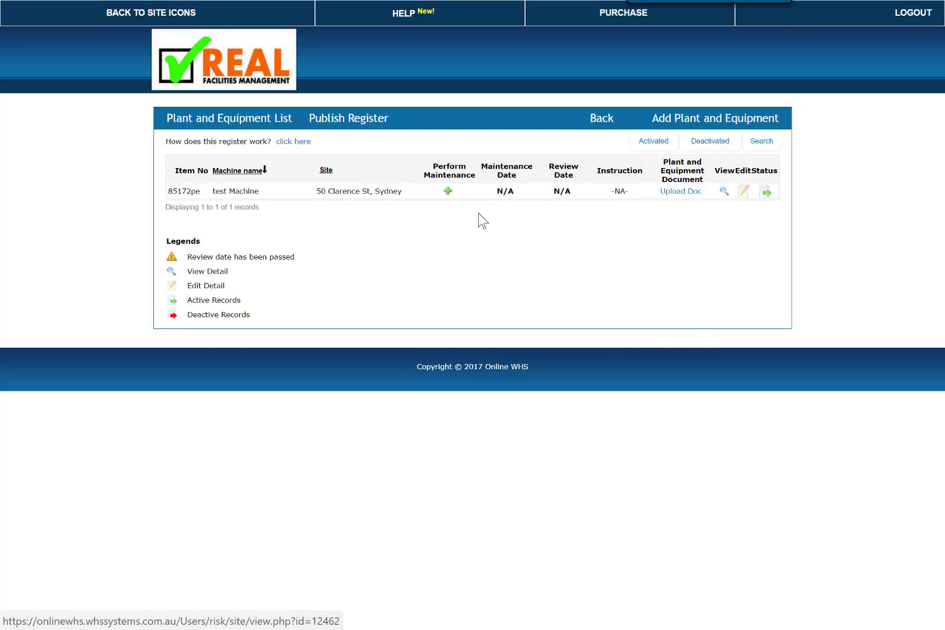
View the maintenance form for test Machine, close it without adding a record, and return to the site page.
left_click(446, 192)
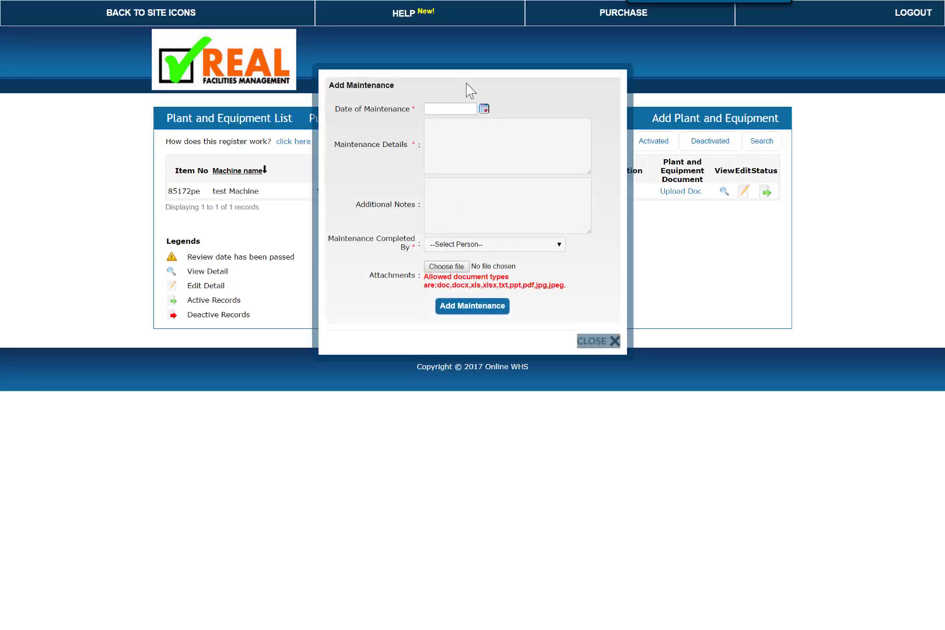
left_click(615, 345)
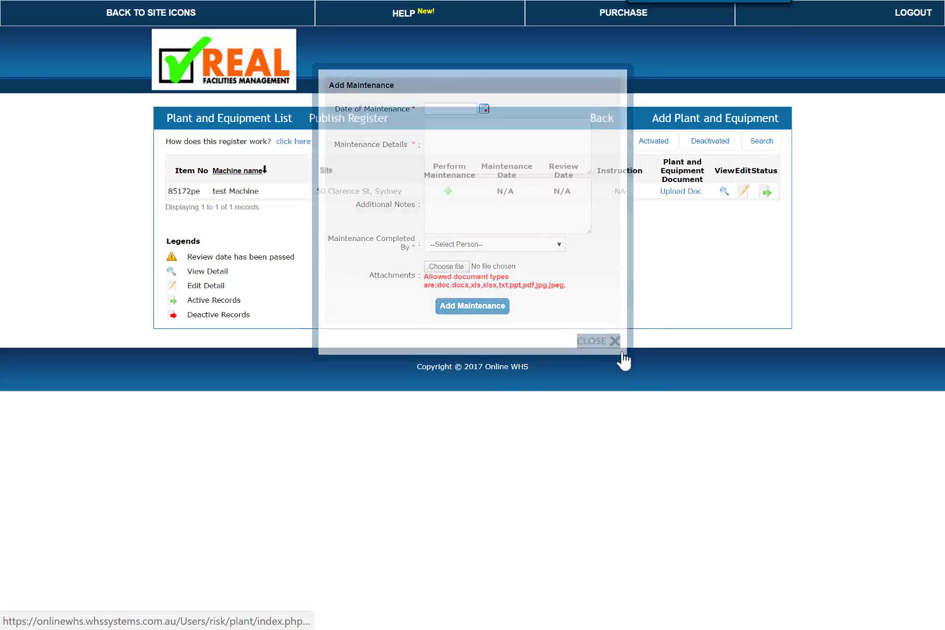
left_click(599, 123)
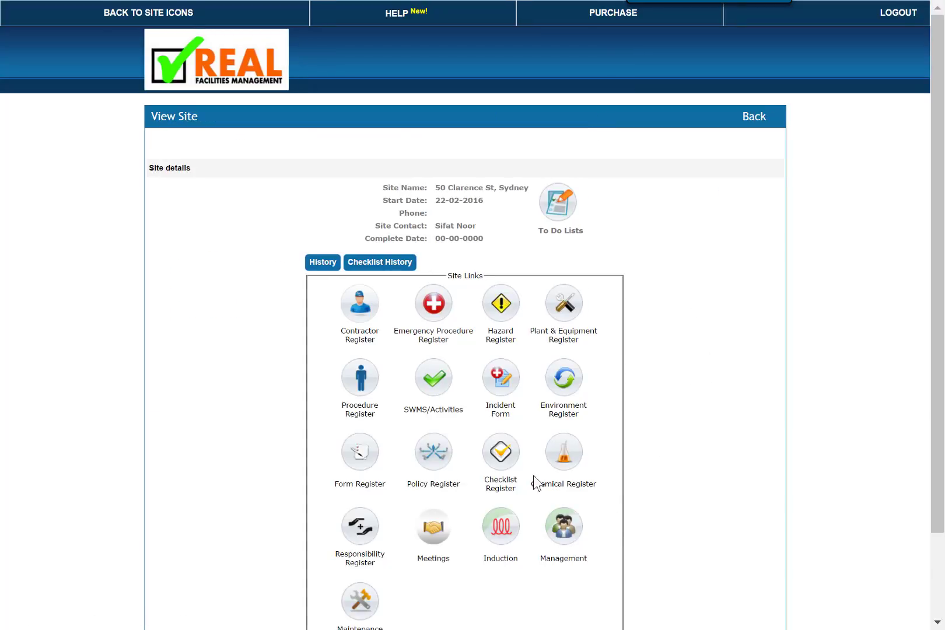
Start a new checklist in the Checklist Register with site 50 Clarence St Sydney and activity Daily Walk Through Audit.
left_click(500, 452)
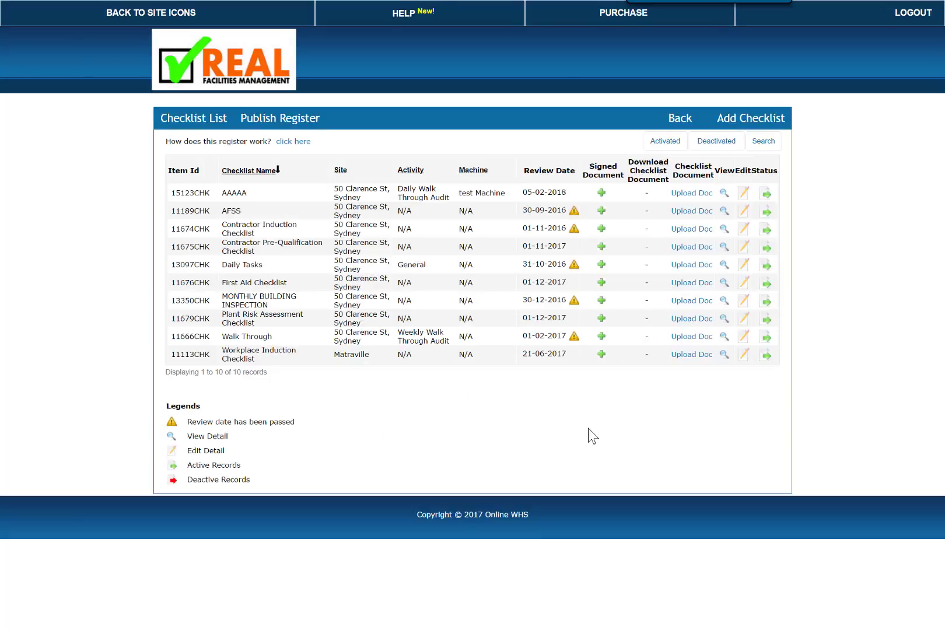
left_click(756, 123)
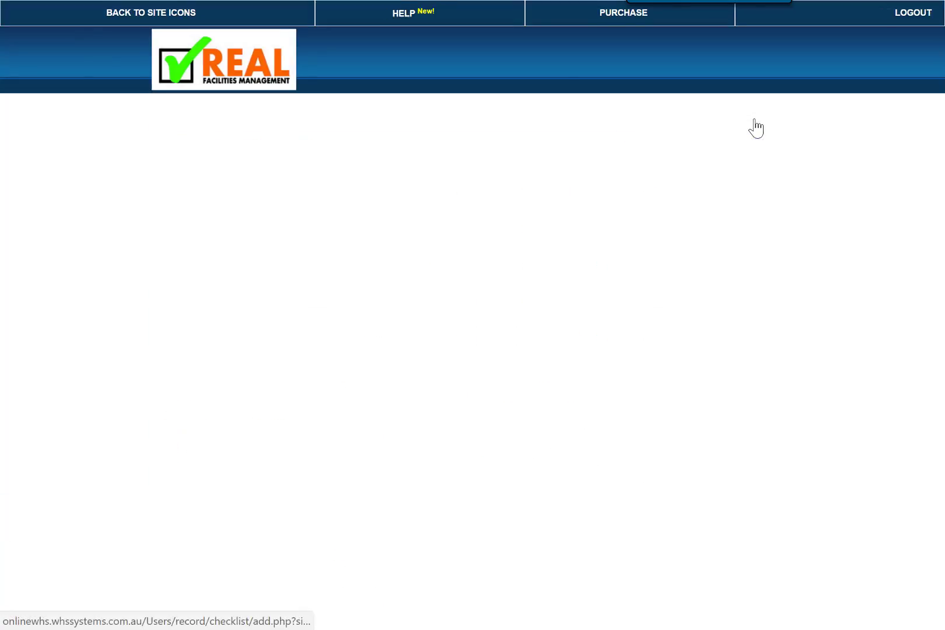
left_click(419, 193)
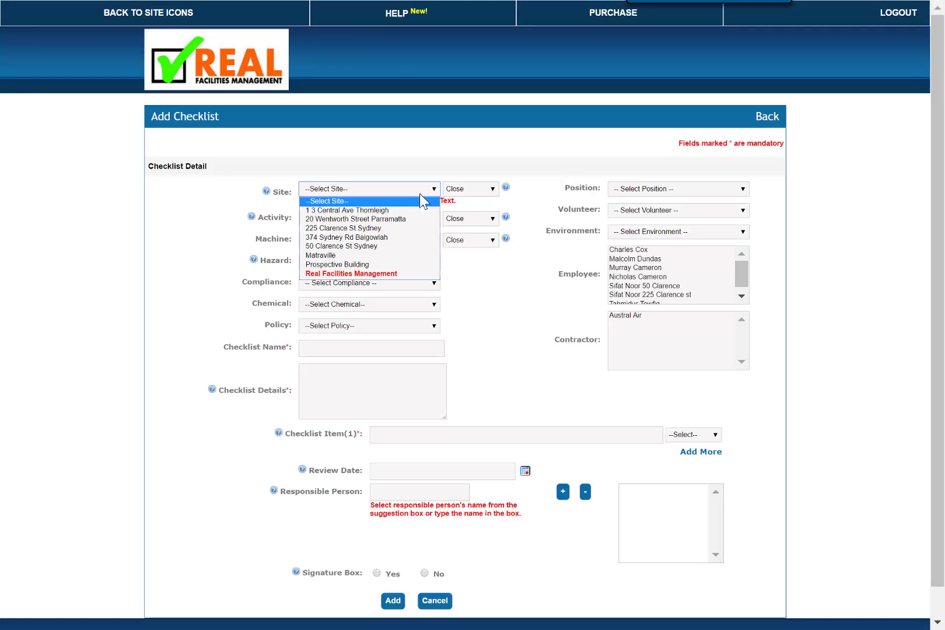
left_click(355, 248)
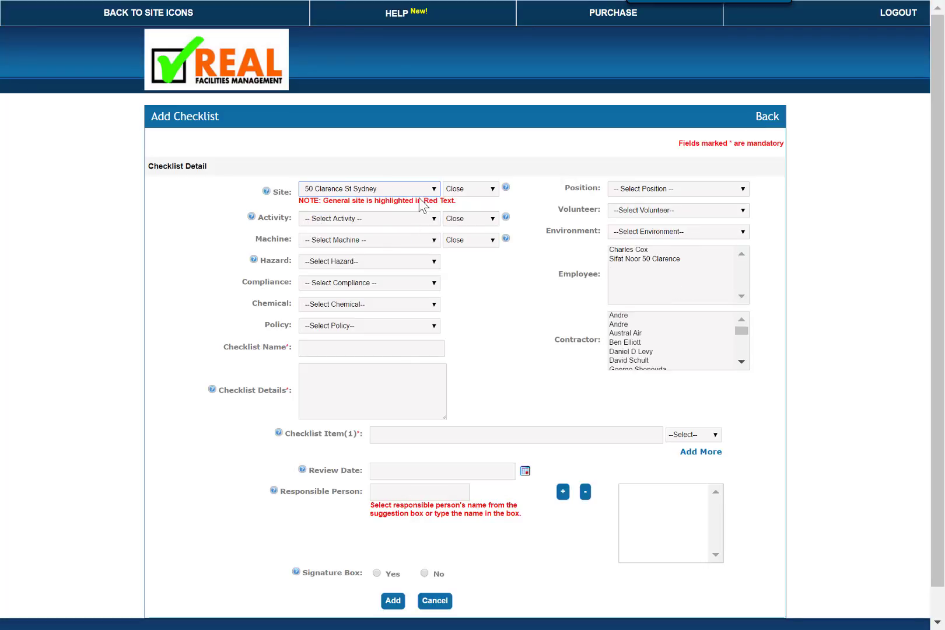
left_click(426, 218)
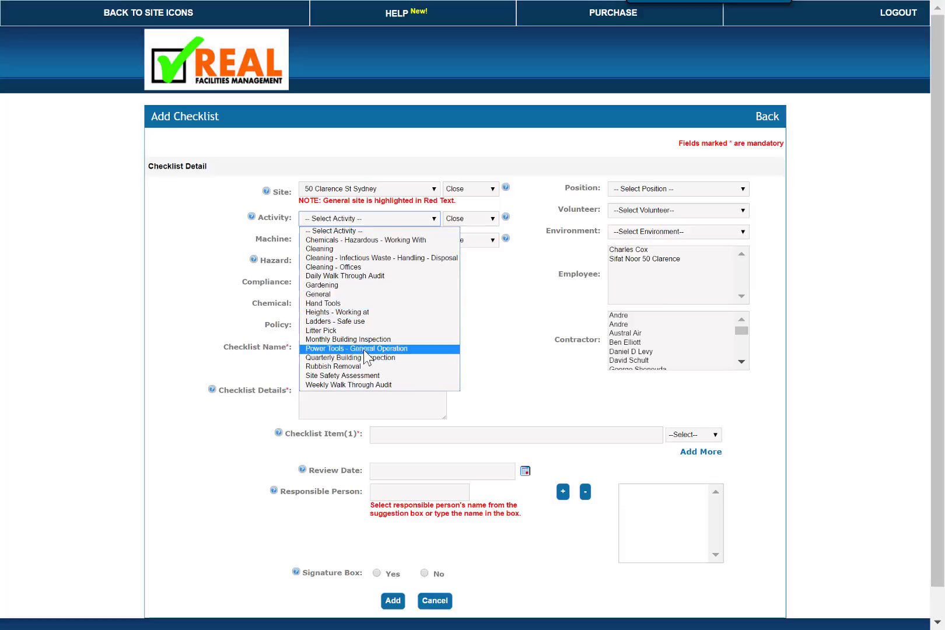
left_click(369, 277)
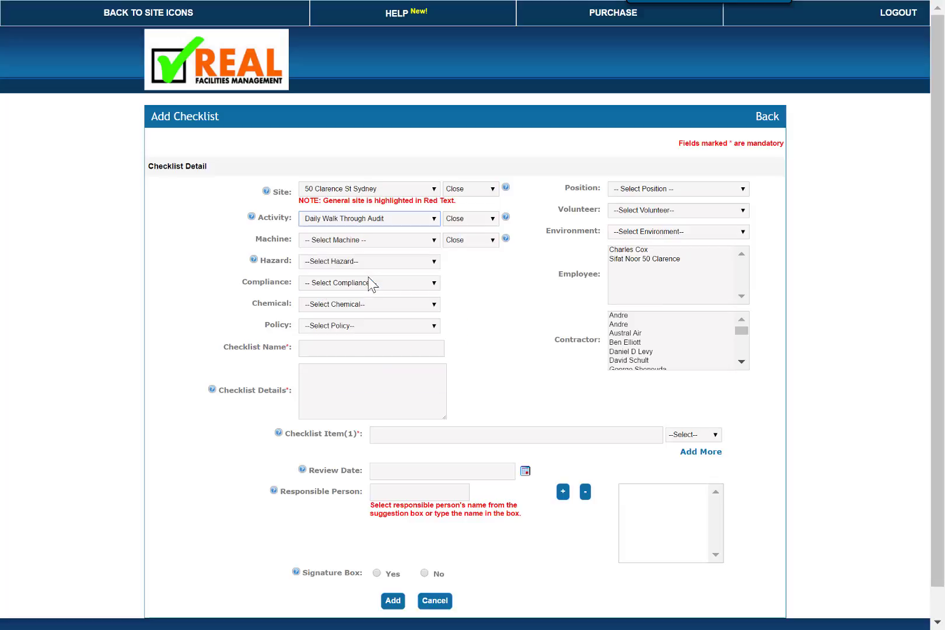
Check the machine and policy options available for the new checklist without selecting any.
left_click(434, 240)
left_click(433, 250)
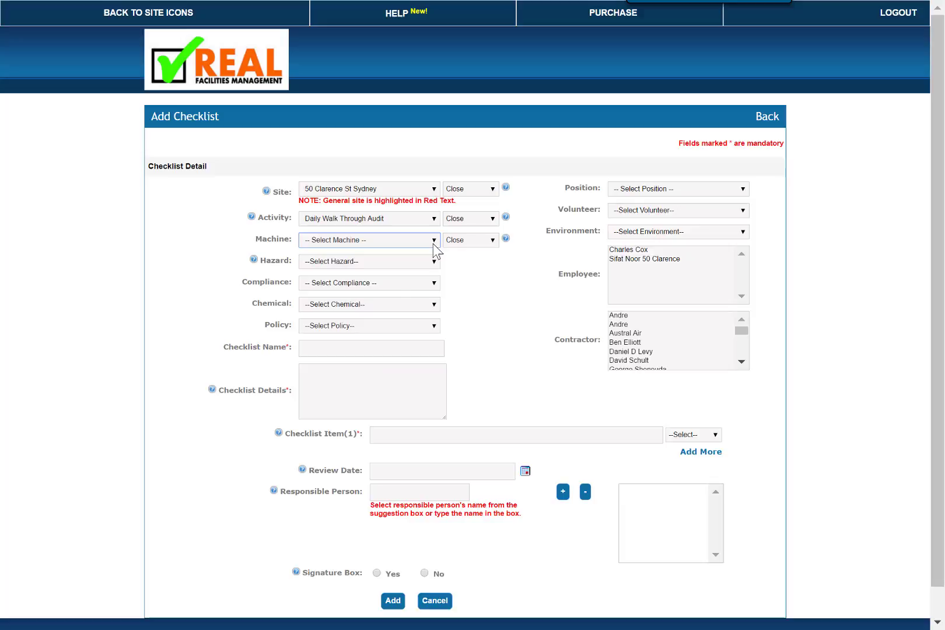
left_click(433, 328)
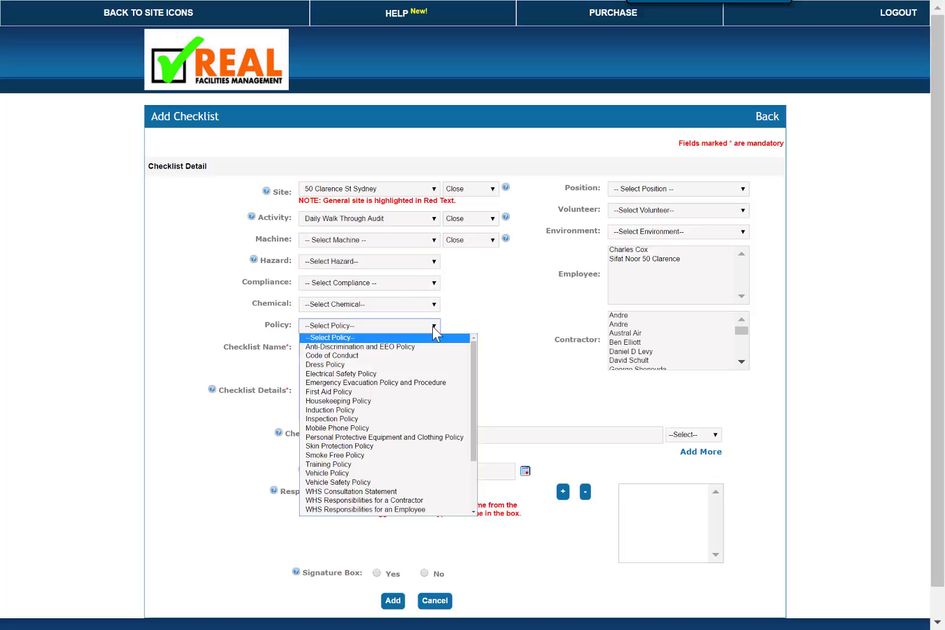
left_click(433, 327)
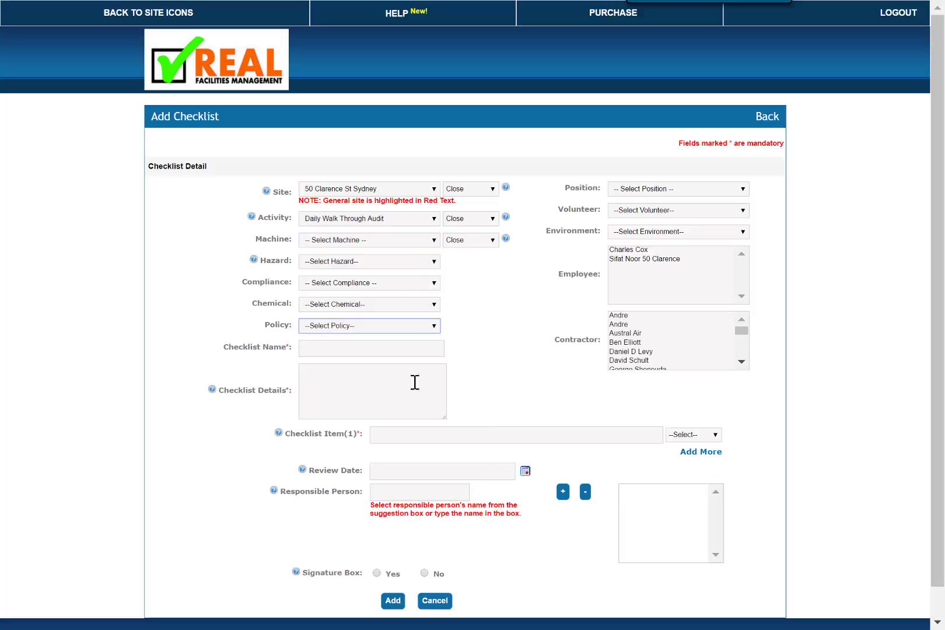
Name the checklist AAAAAAAAAAAAAAAA and enter aaaaaaa as its details.
left_click(345, 349)
type("aaaaa")
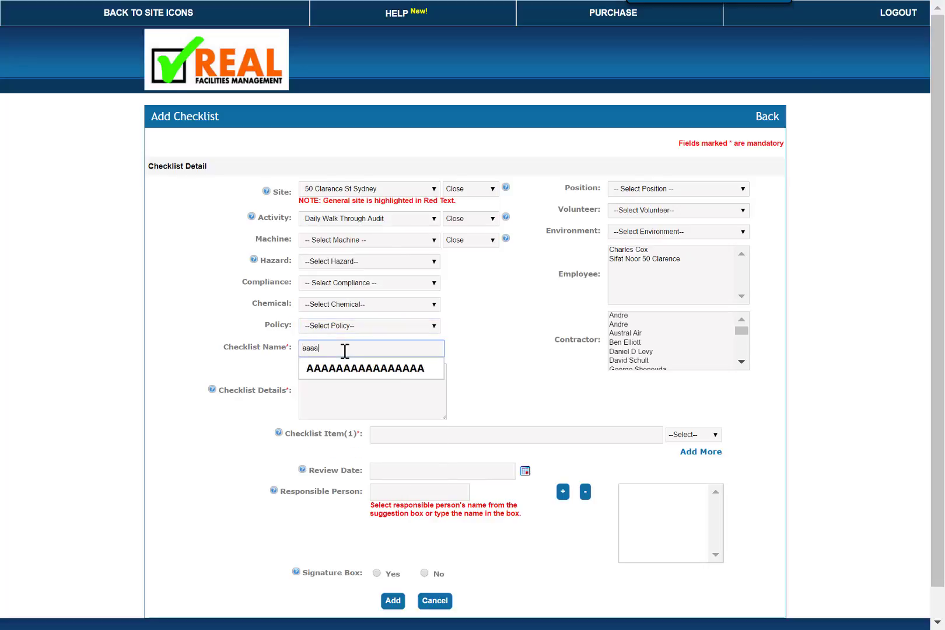
left_click(336, 373)
left_click(344, 393)
type("aaaaaaa")
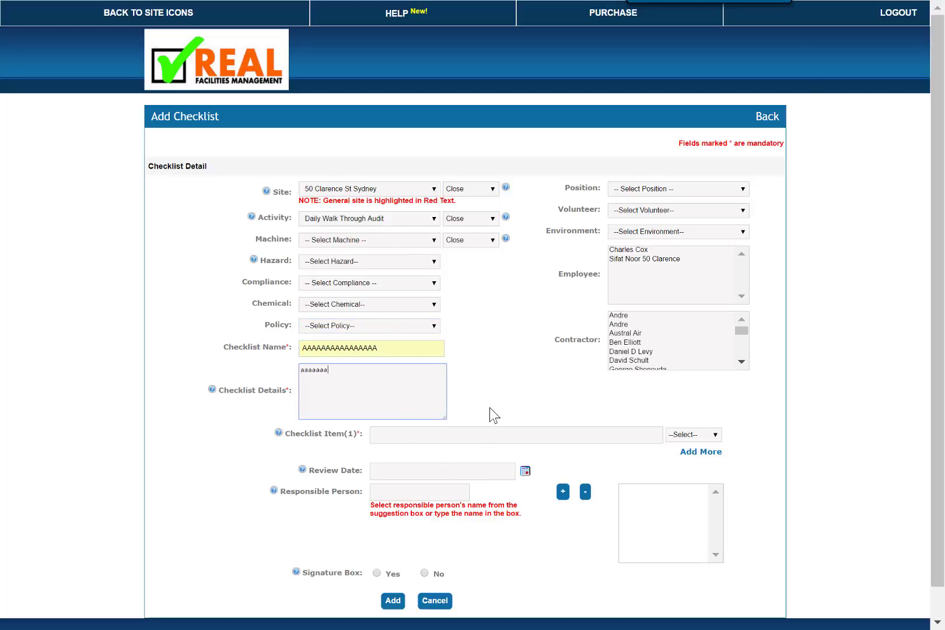
Enter AAa as the first checklist item and set its type to Heading.
left_click(421, 436)
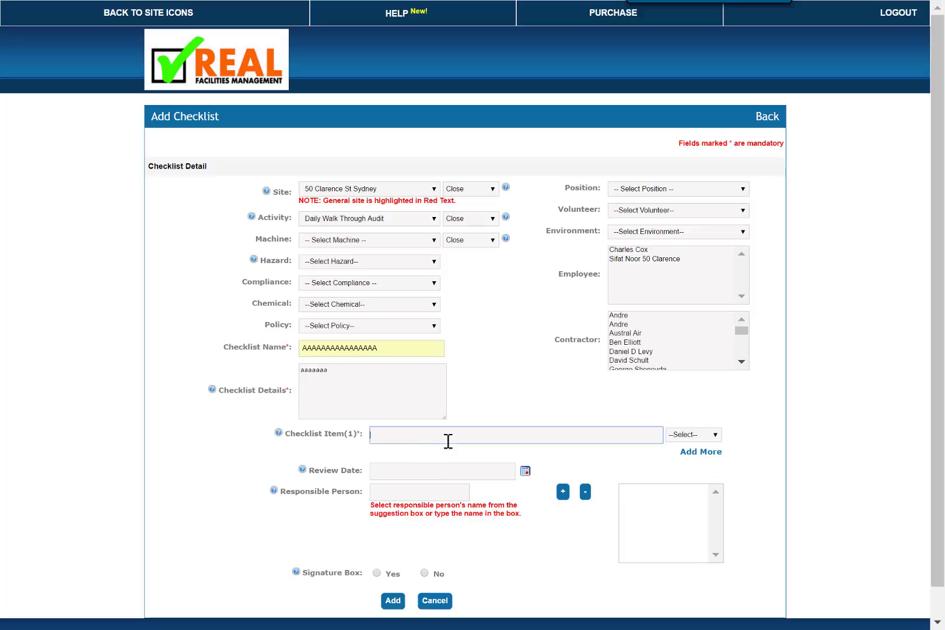
type("AAa")
left_click(697, 435)
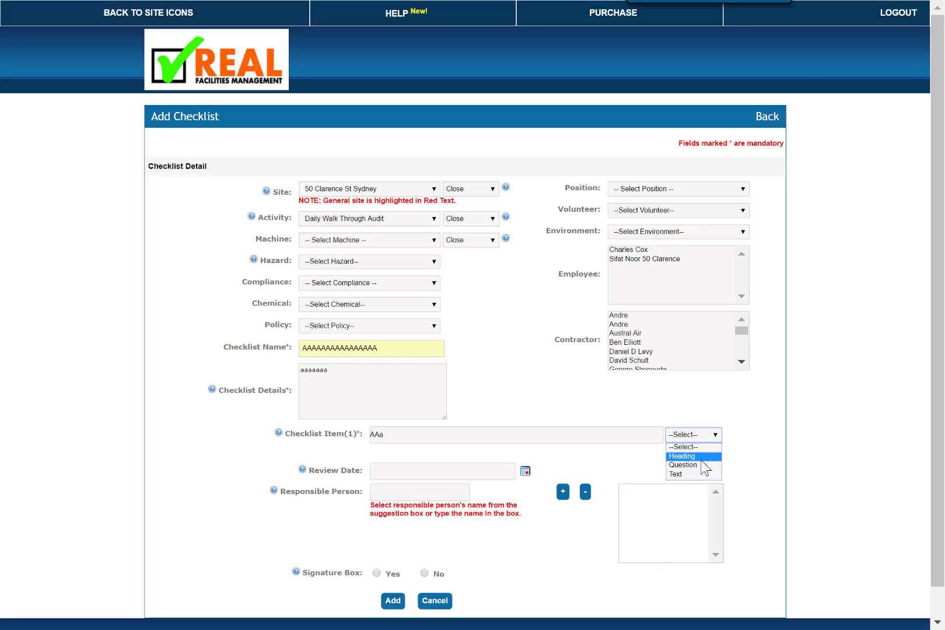
left_click(699, 456)
Add a second checklist item reading "aaaaa aa aaa" with the type Question.
left_click(697, 454)
left_click(489, 461)
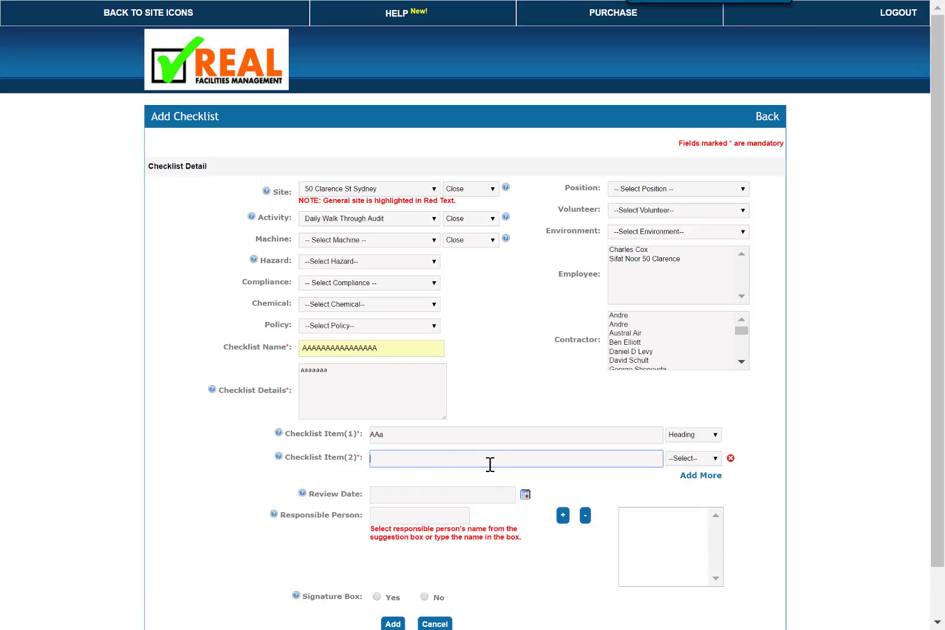
type("aaaaa aa aaa")
left_click(715, 458)
left_click(709, 489)
Add a third checklist item reading "aaaa" with the type Question.
left_click(704, 476)
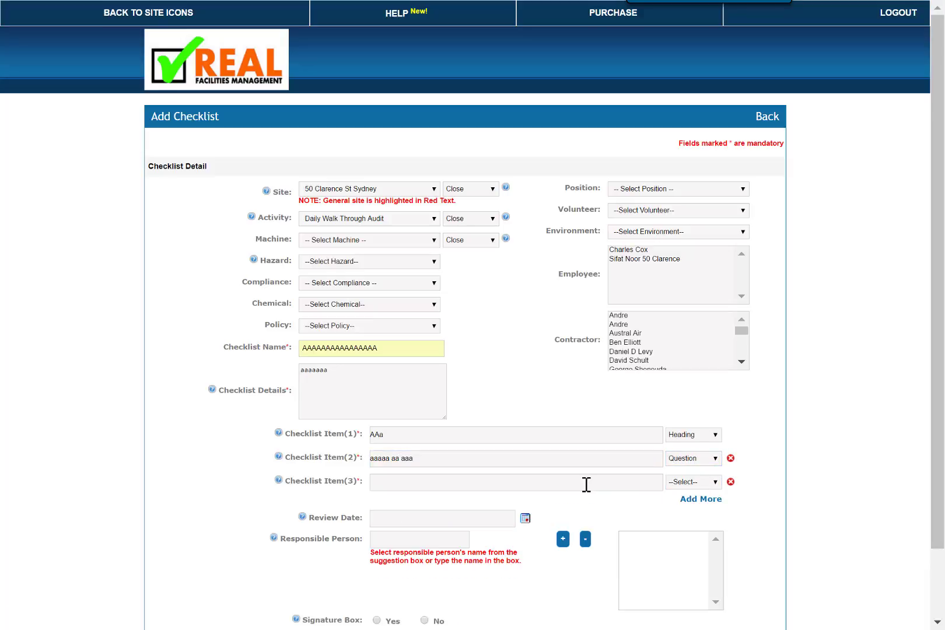
left_click(584, 485)
type("aaaa")
left_click(693, 482)
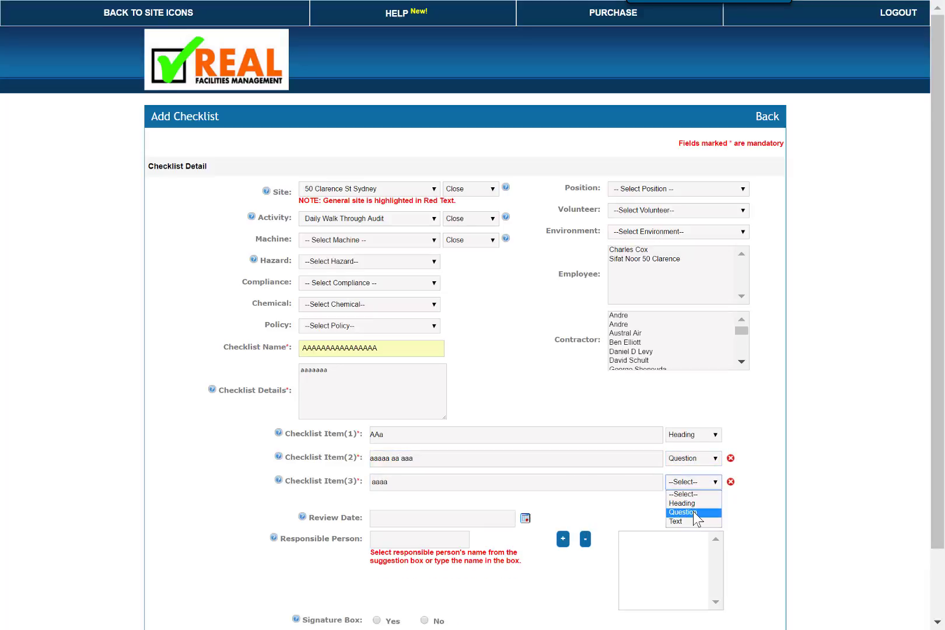
left_click(698, 516)
Add a fourth checklist item reading "asssas as" with the type Text.
left_click(701, 498)
left_click(569, 506)
type("asssas as")
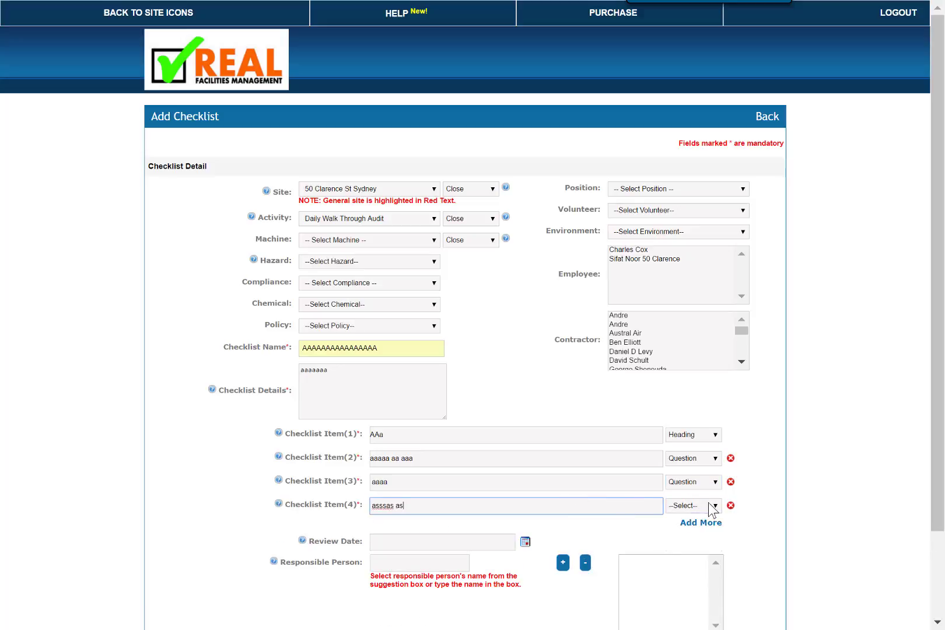
left_click(715, 506)
left_click(691, 548)
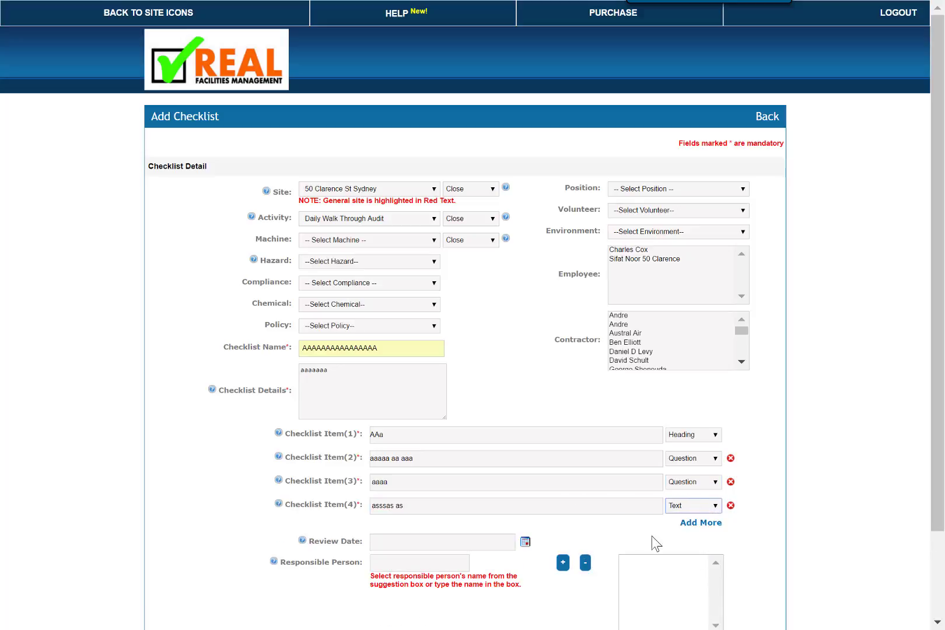
Set the checklist's review date to 05-02-2018.
scroll(484, 455, "down", 3)
scroll(489, 441, "down", 1)
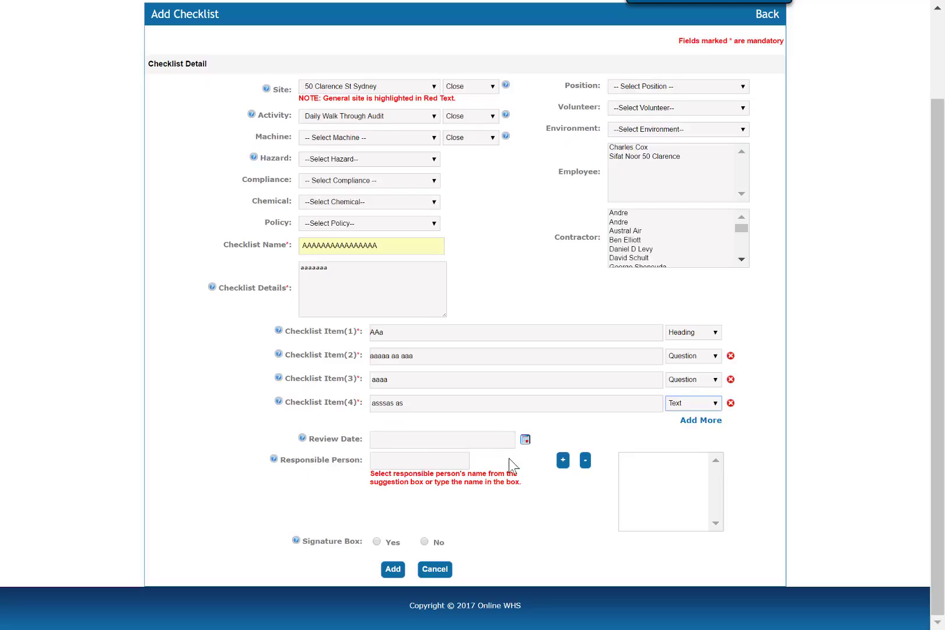
left_click(526, 440)
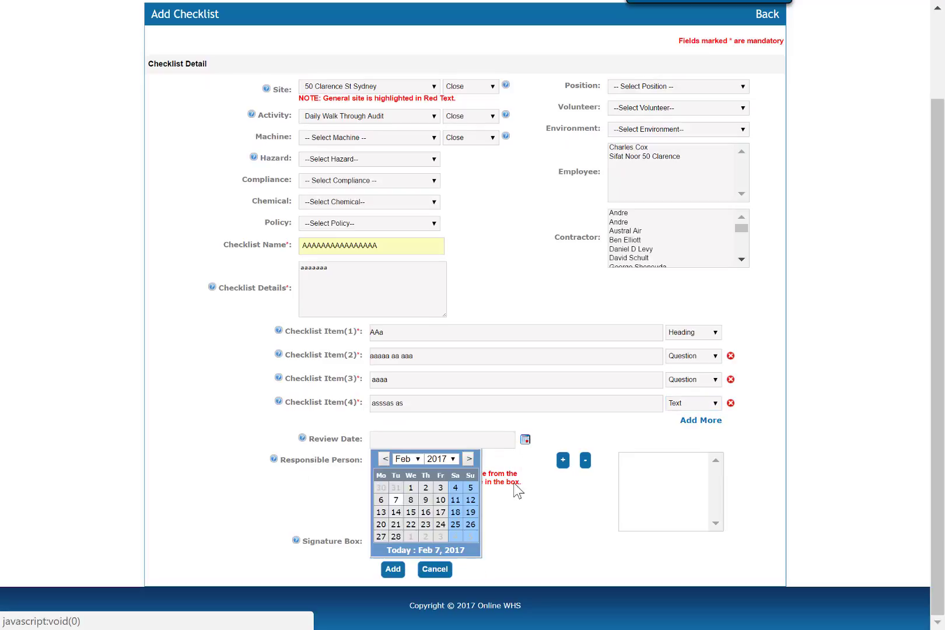
left_click(450, 460)
left_click(446, 290)
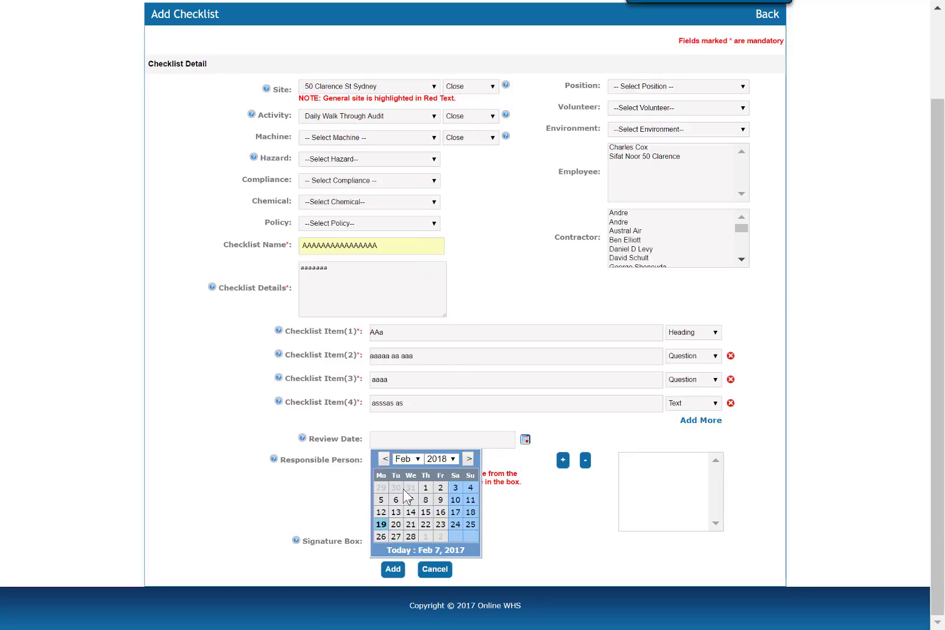
left_click(379, 501)
Add a suggested employee as the checklist's responsible person and remove that employee from the list again.
left_click(389, 453)
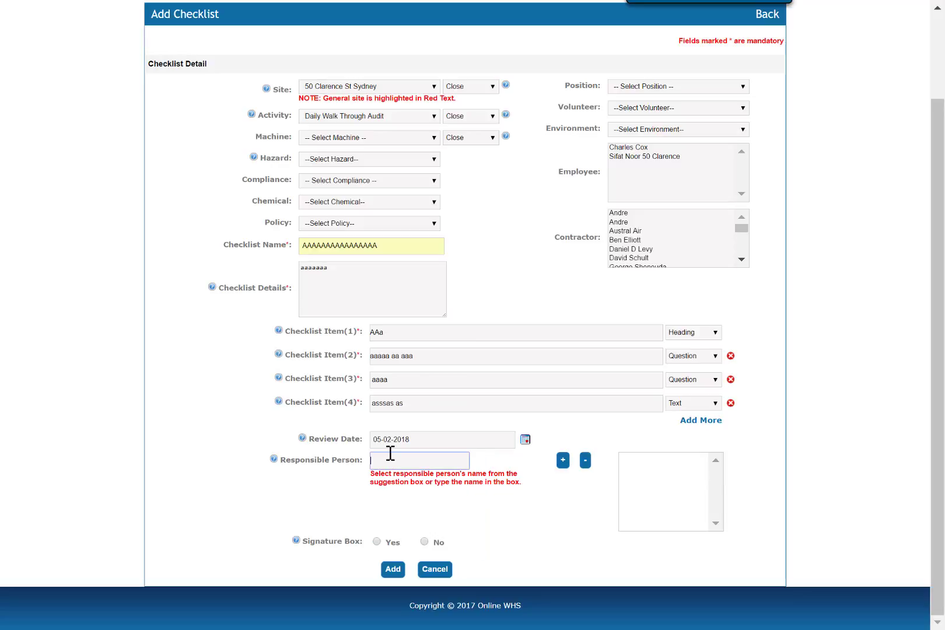
type("c")
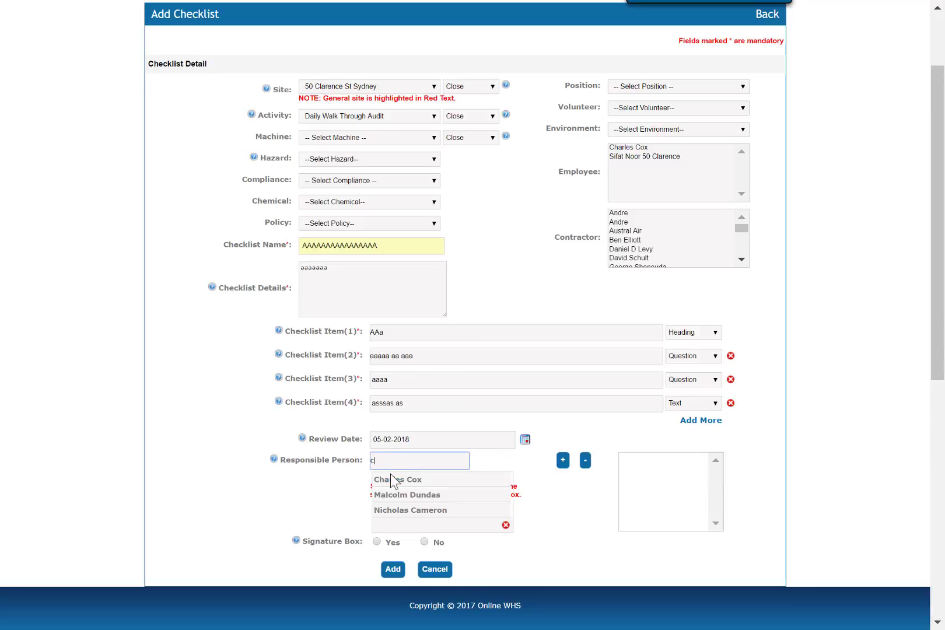
left_click(393, 480)
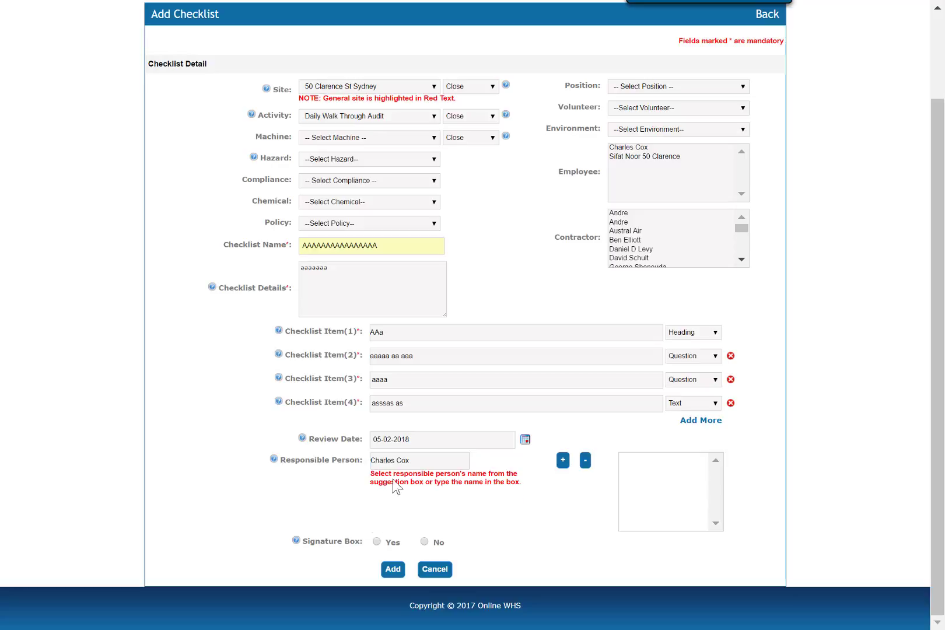
left_click(562, 460)
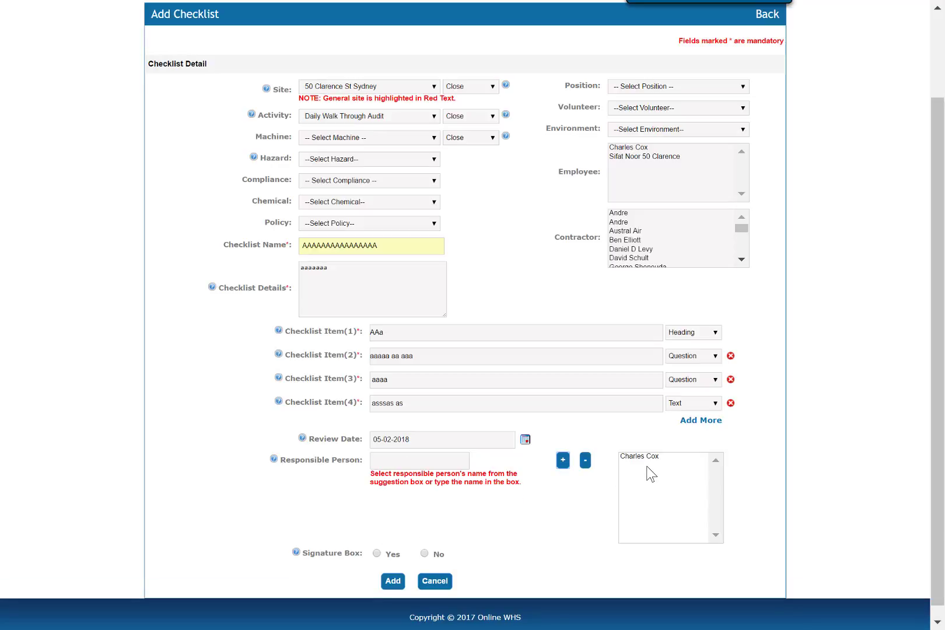
left_click(630, 459)
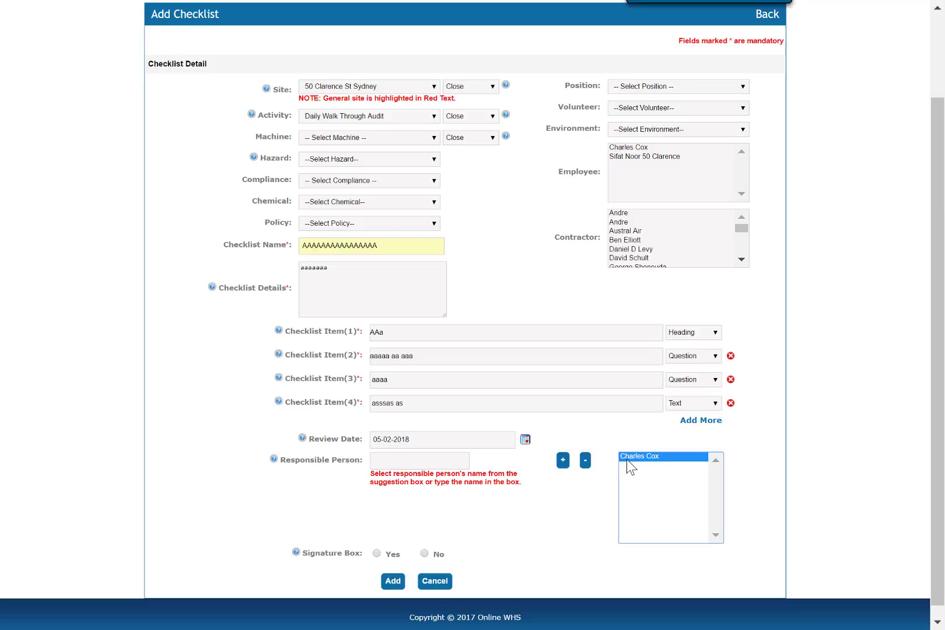
left_click(585, 464)
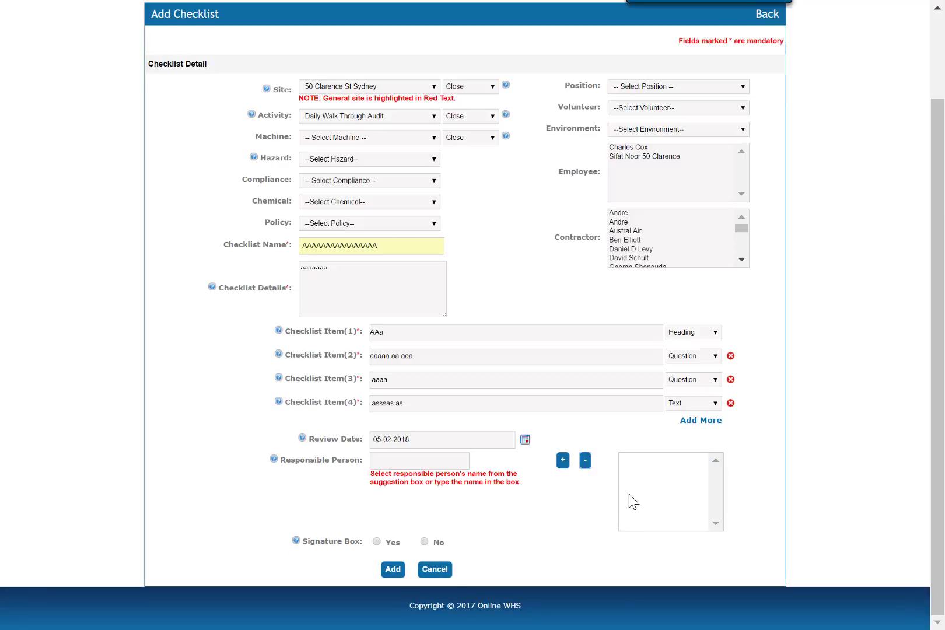
Save the checklist with the signature box set to Yes and view its details in the register.
left_click(392, 568)
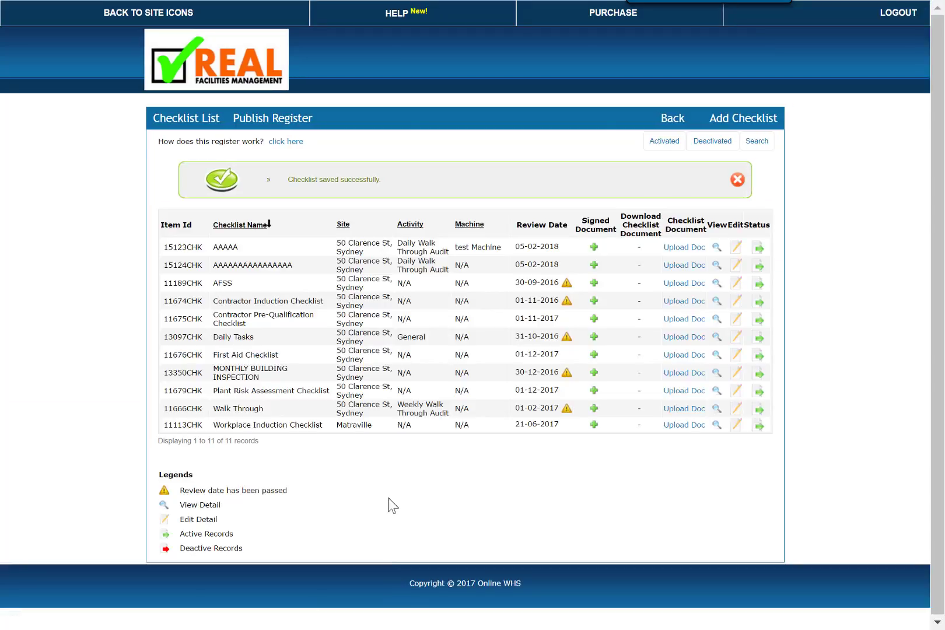
left_click(716, 266)
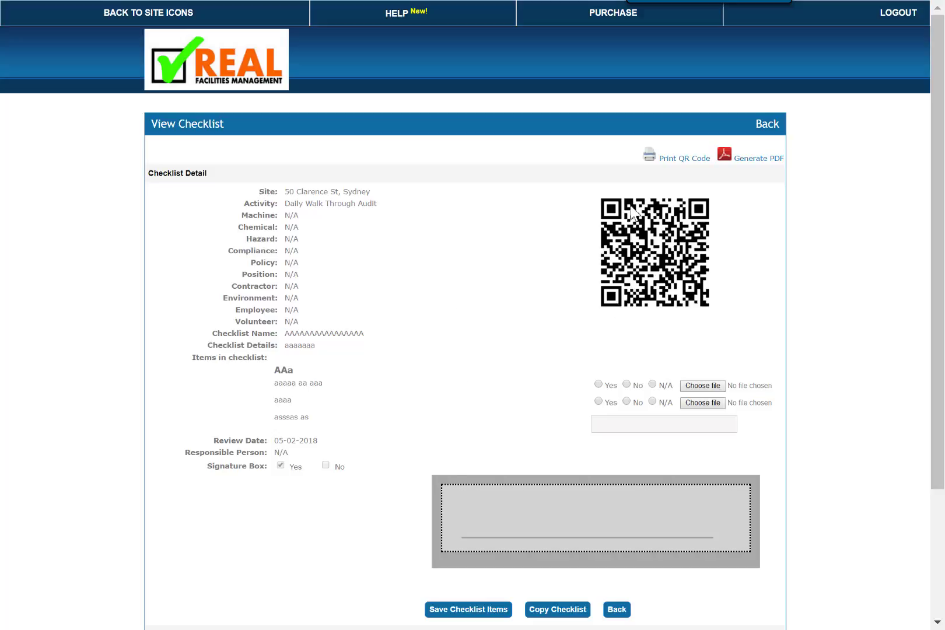
Open the Public Pages list in the site's Building Management section.
left_click(153, 10)
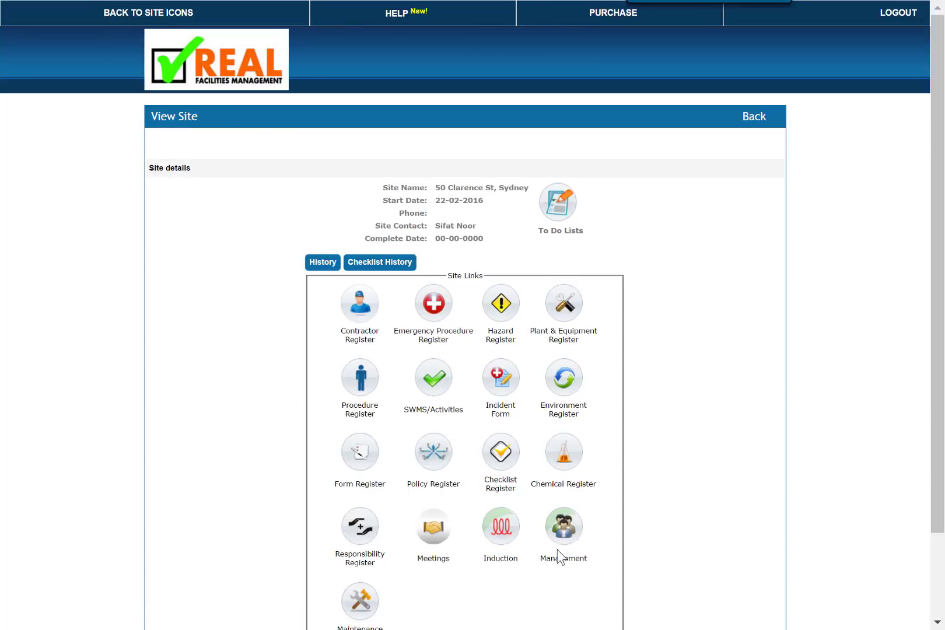
left_click(565, 532)
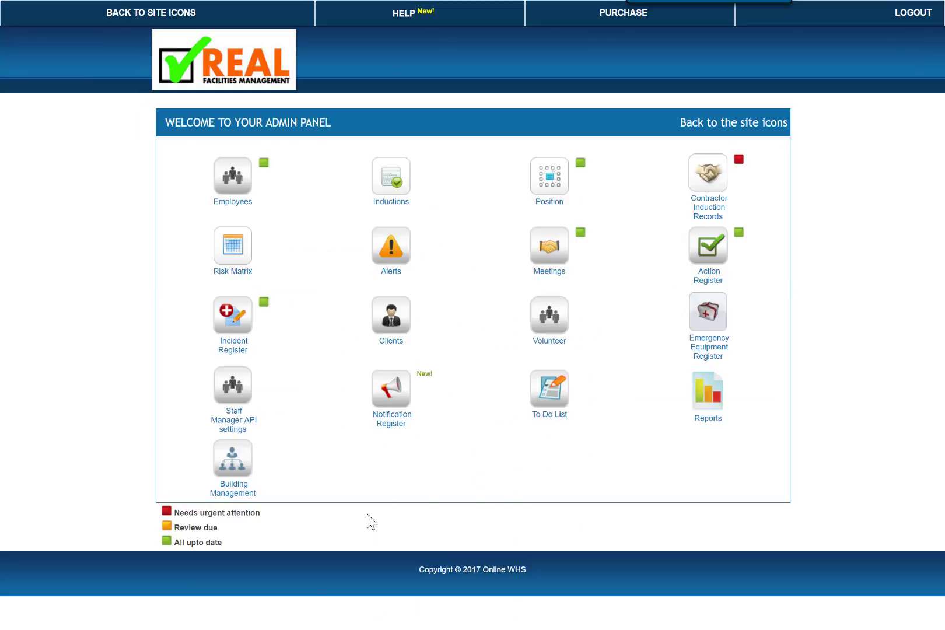
left_click(232, 470)
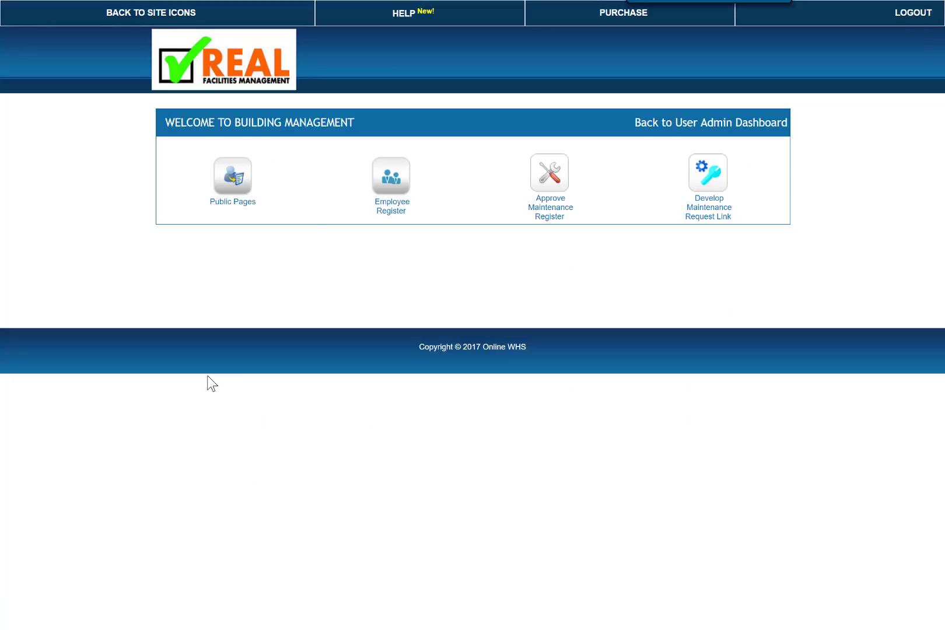
left_click(233, 178)
Fill in a new public page for 50 Clarence St Sydney with item type Checklist and the repeated-A checklist, and discard it.
left_click(757, 119)
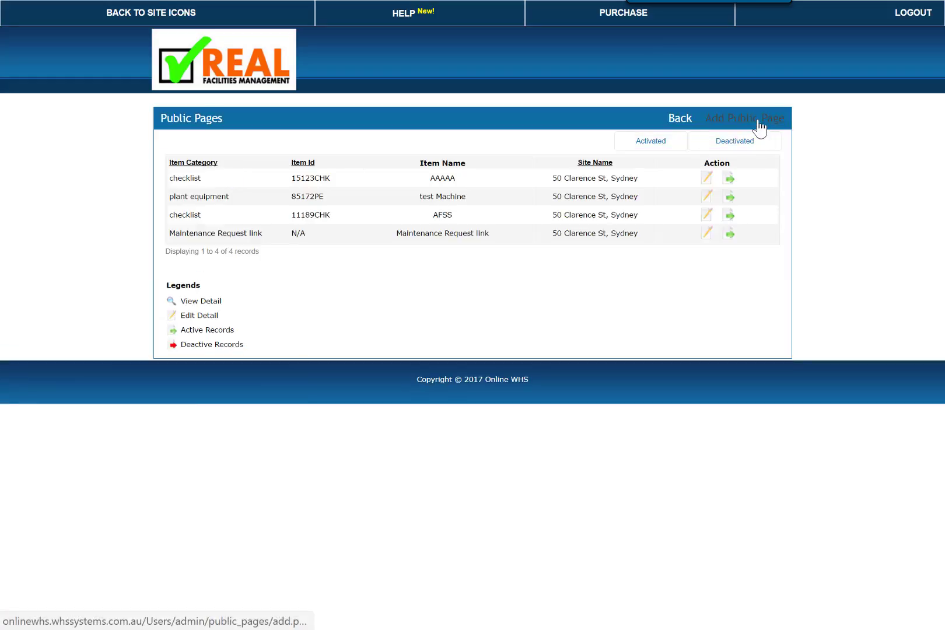
left_click(549, 187)
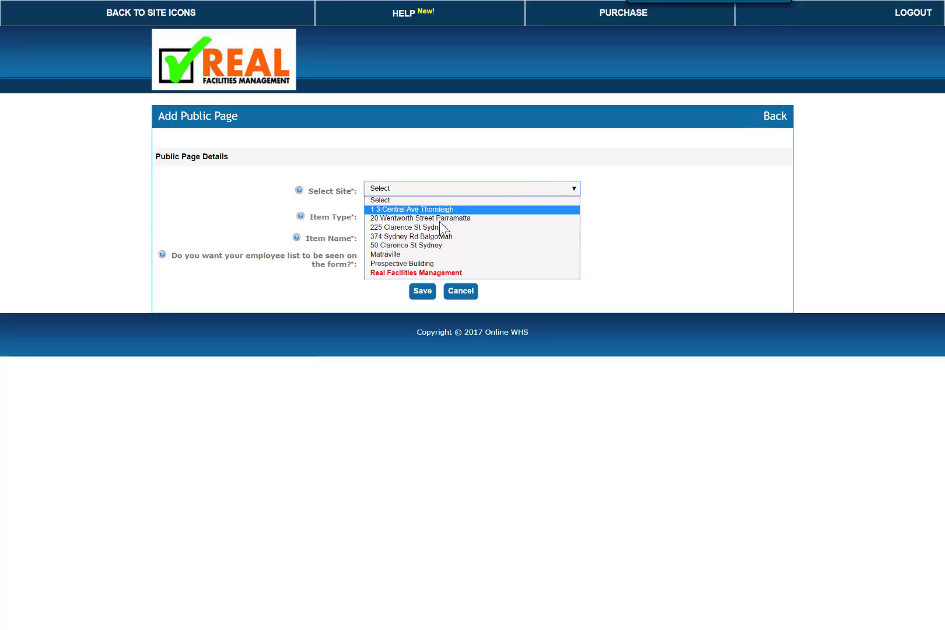
left_click(432, 245)
left_click(572, 219)
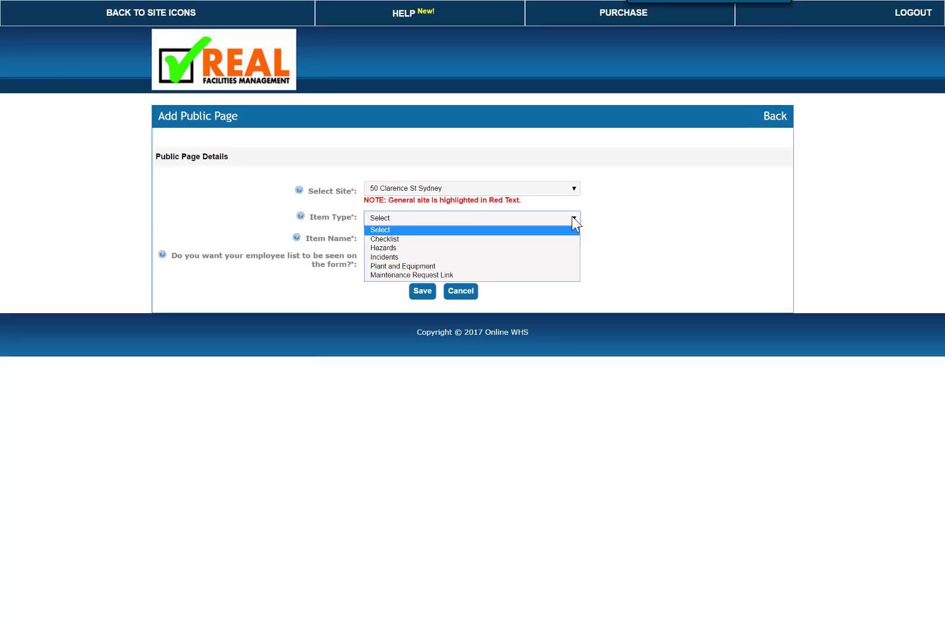
left_click(455, 239)
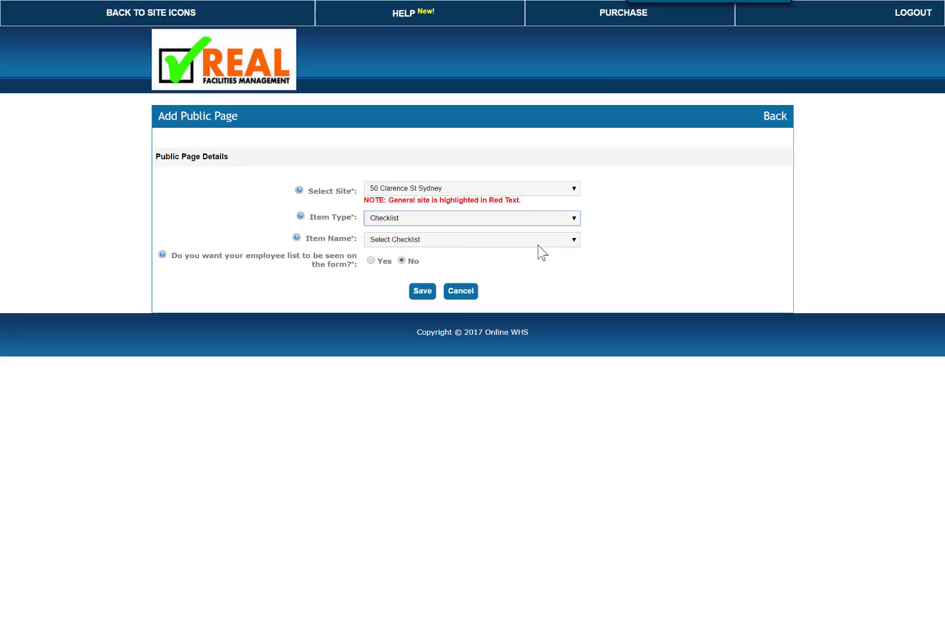
left_click(571, 239)
left_click(413, 342)
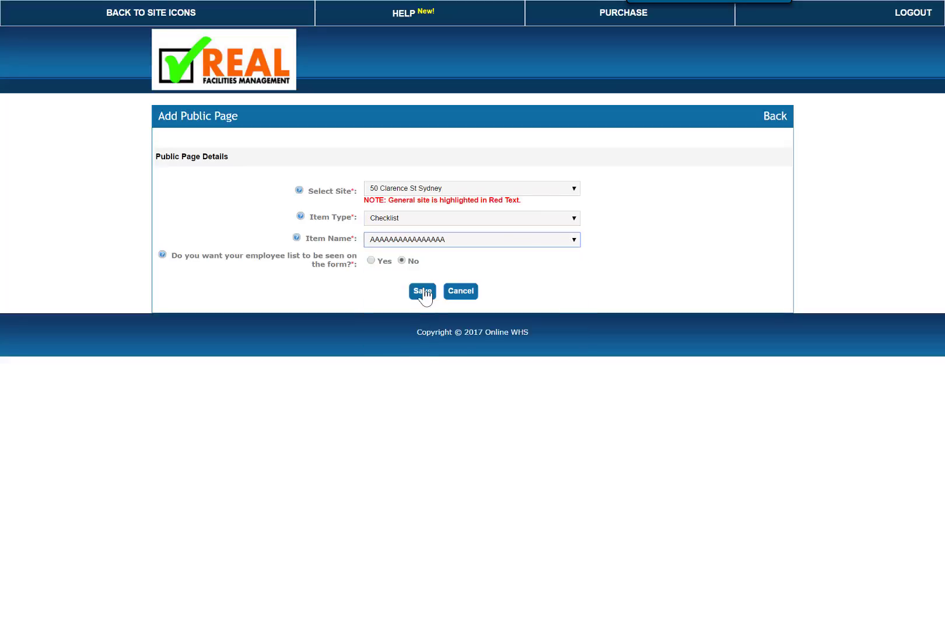
left_click(570, 217)
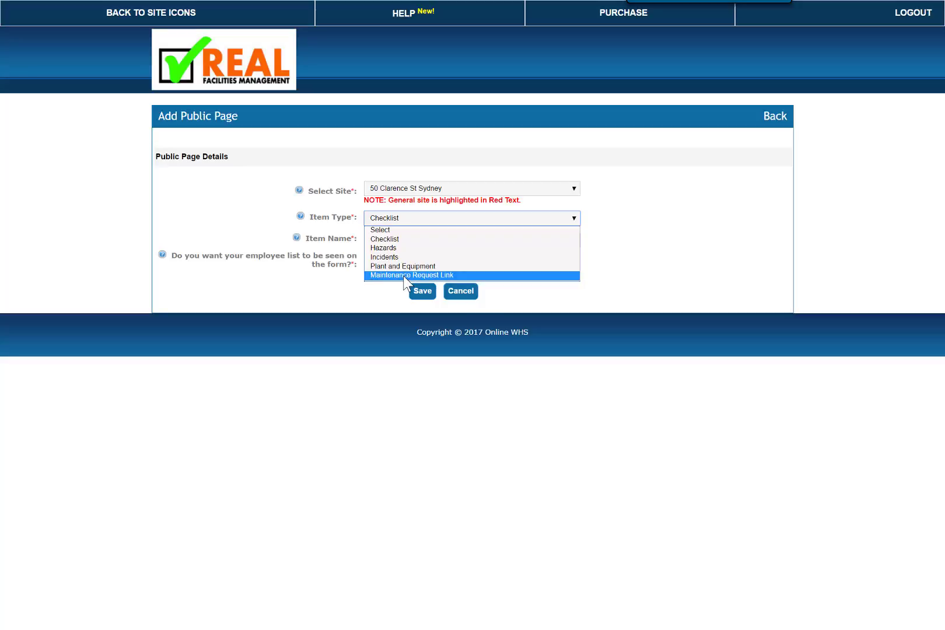
left_click(462, 294)
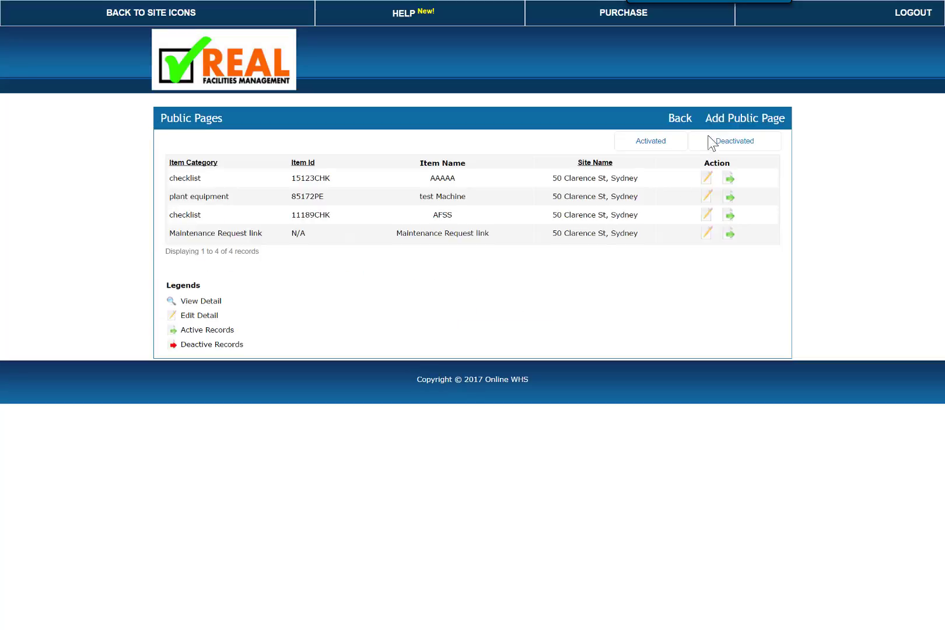
Open the Develop Maintenance Request Link list and look through the blank form for a new request link.
left_click(679, 119)
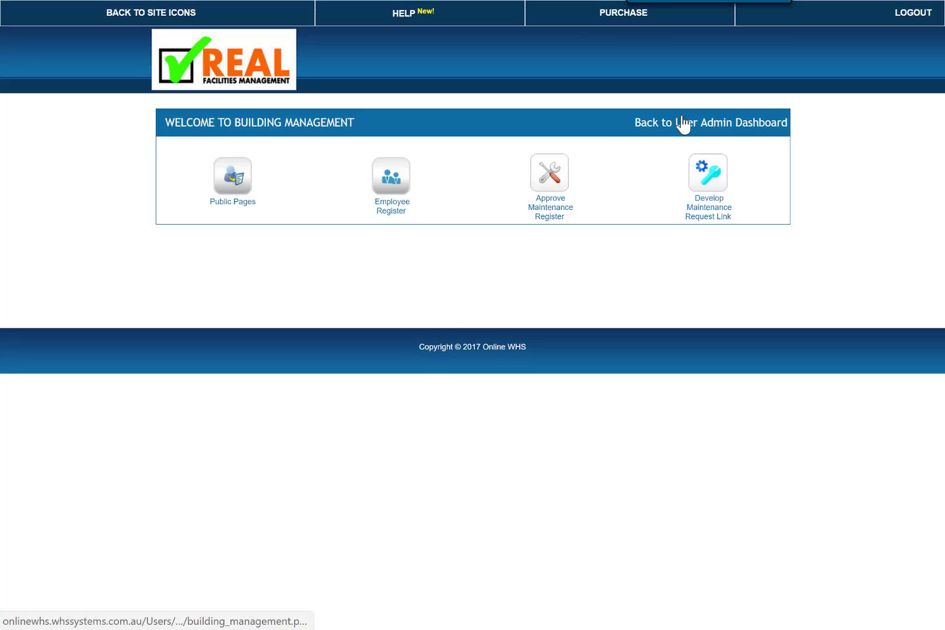
left_click(714, 176)
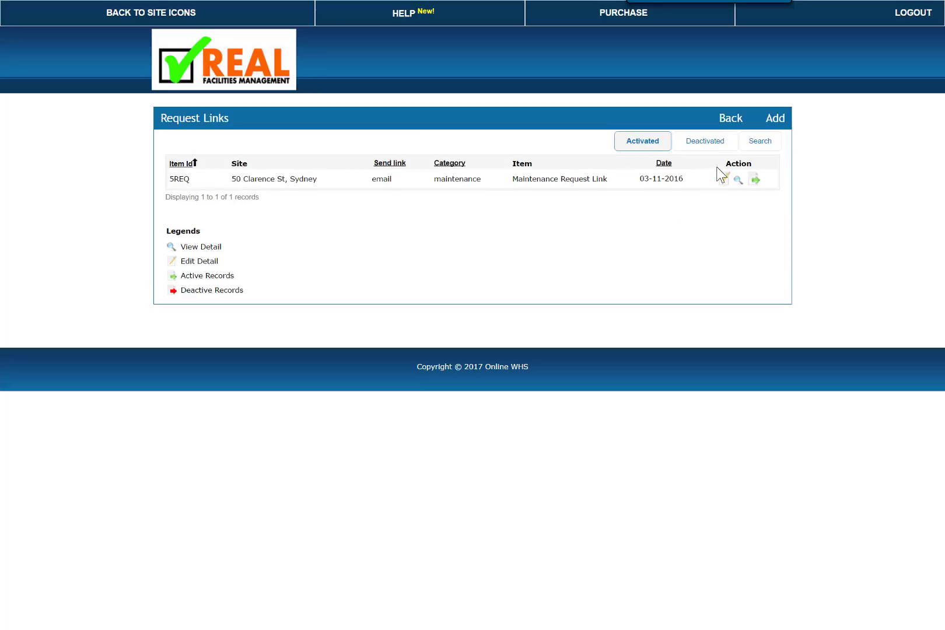
left_click(775, 119)
scroll(660, 270, "down", 3)
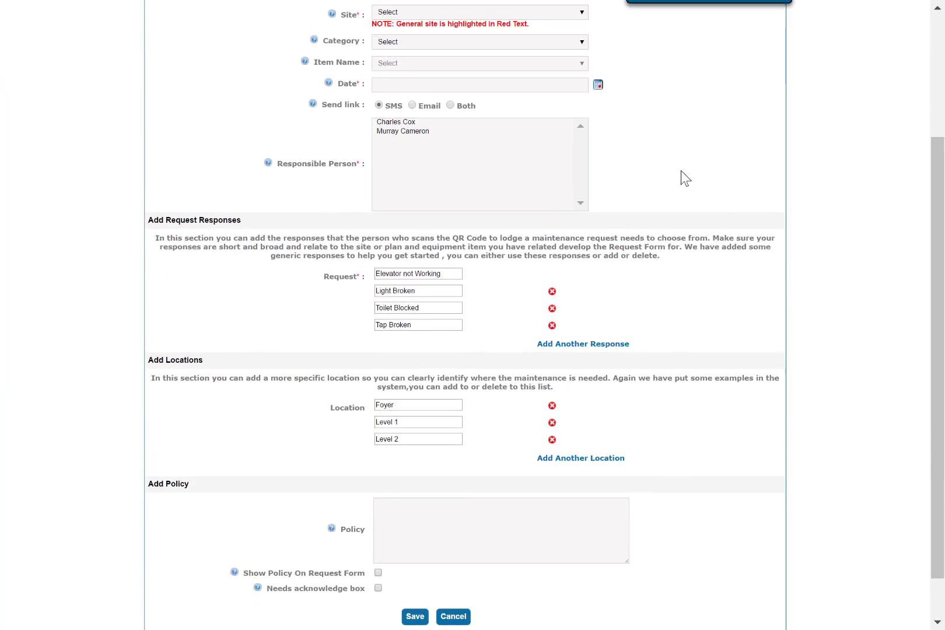
scroll(694, 153, "up", 2)
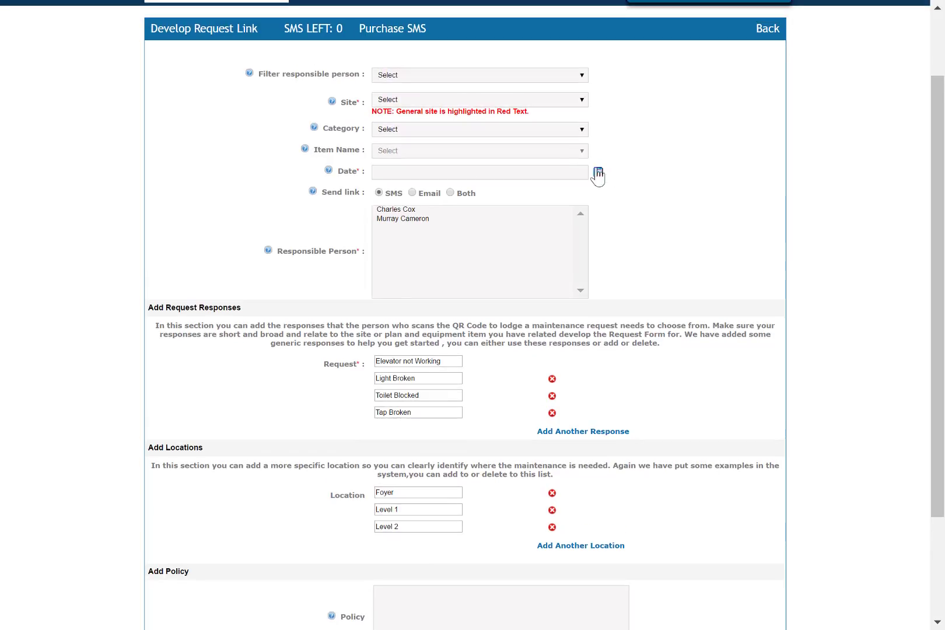
Set the new request link's site to 50 Clarence St Sydney and its category to Maintenance.
left_click(576, 101)
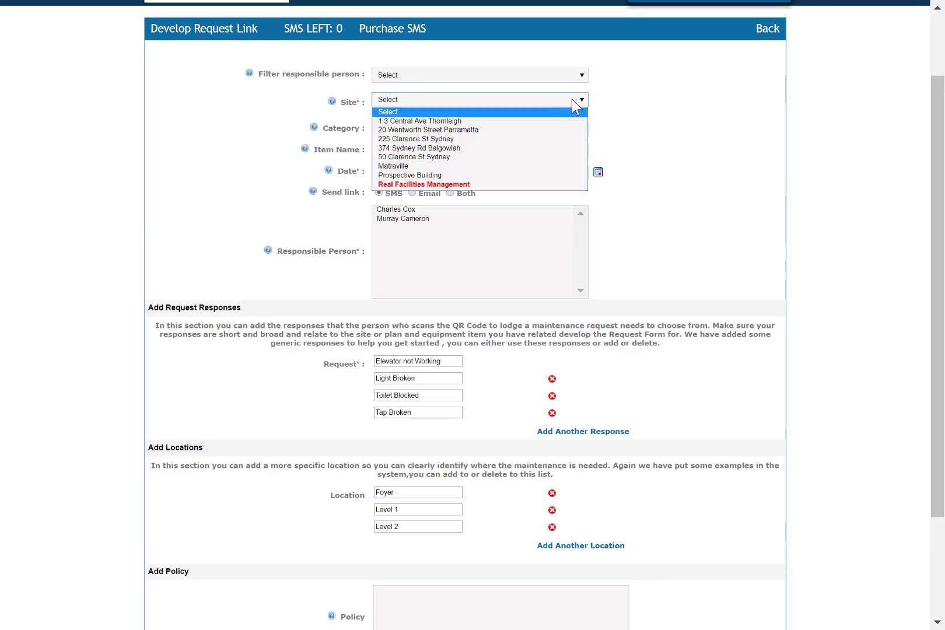
left_click(454, 157)
left_click(579, 131)
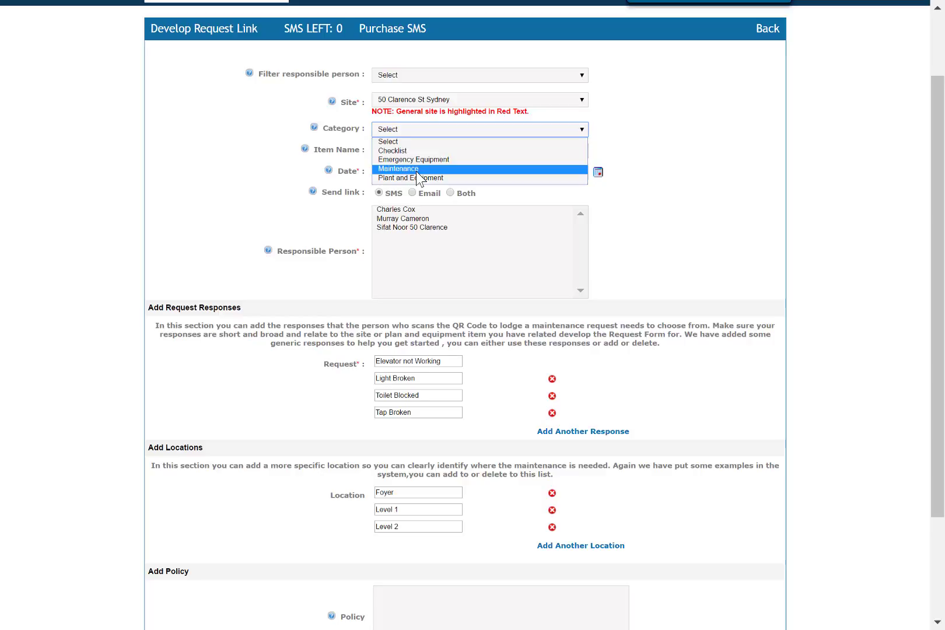
left_click(405, 170)
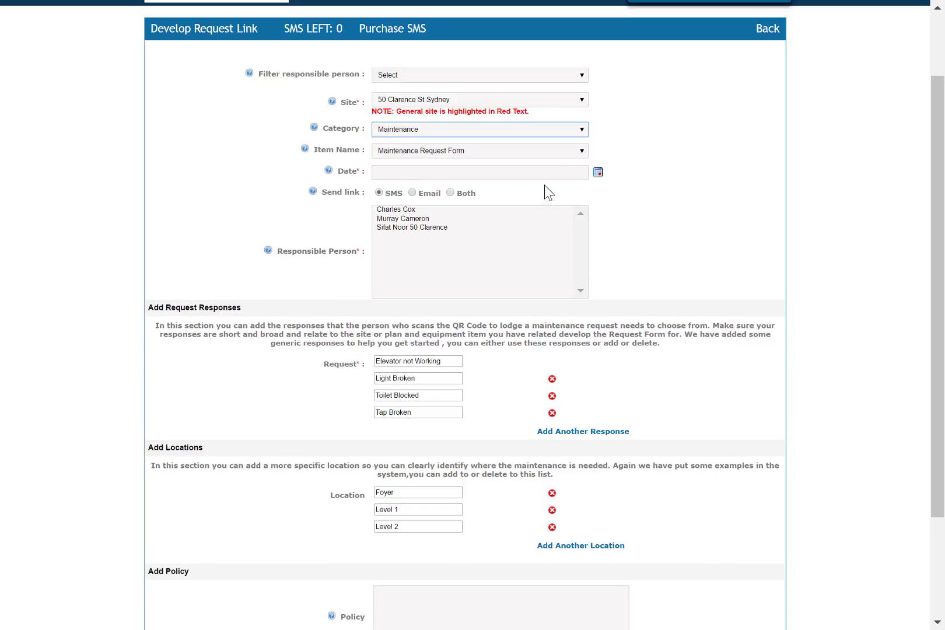
Date the request link 07-02-2017 and have it sent by Email to the 50 Clarence responsible person.
left_click(598, 172)
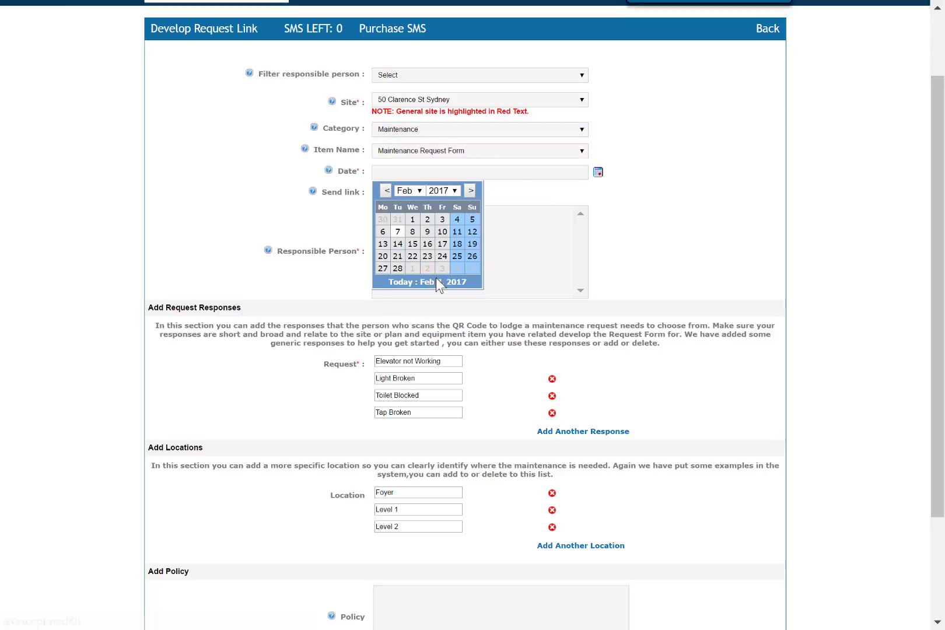
left_click(436, 282)
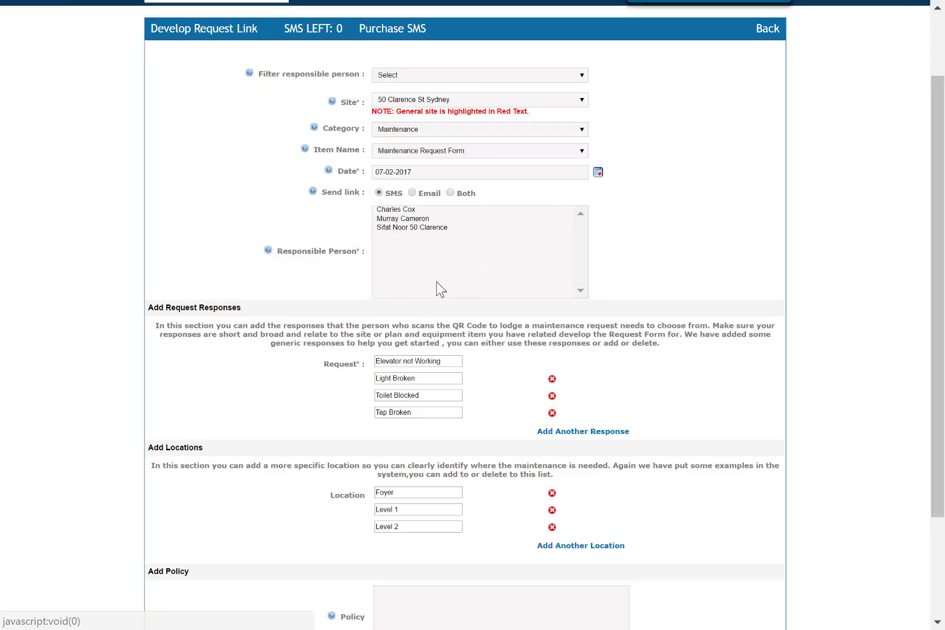
left_click(408, 227)
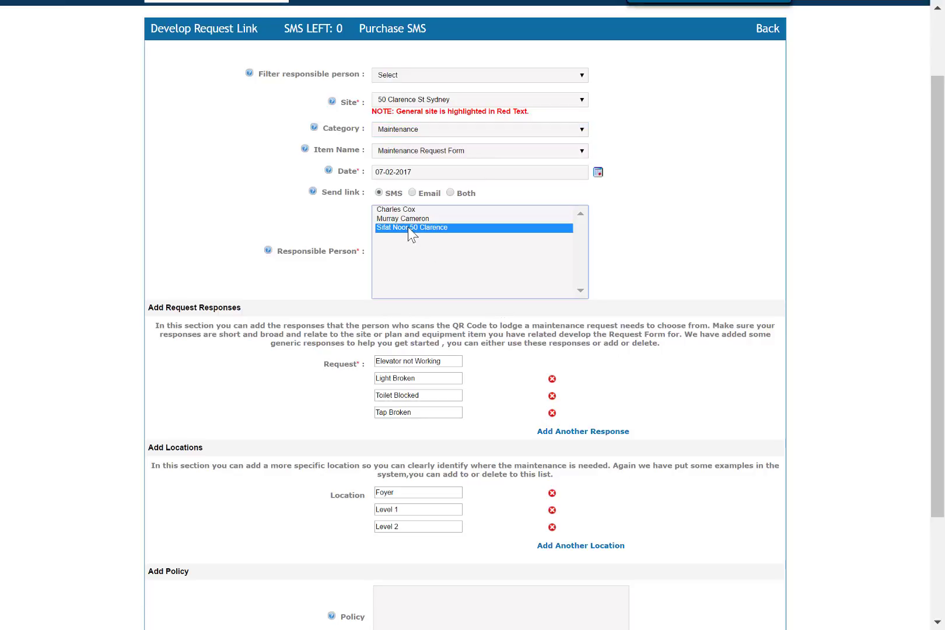
left_click(413, 192)
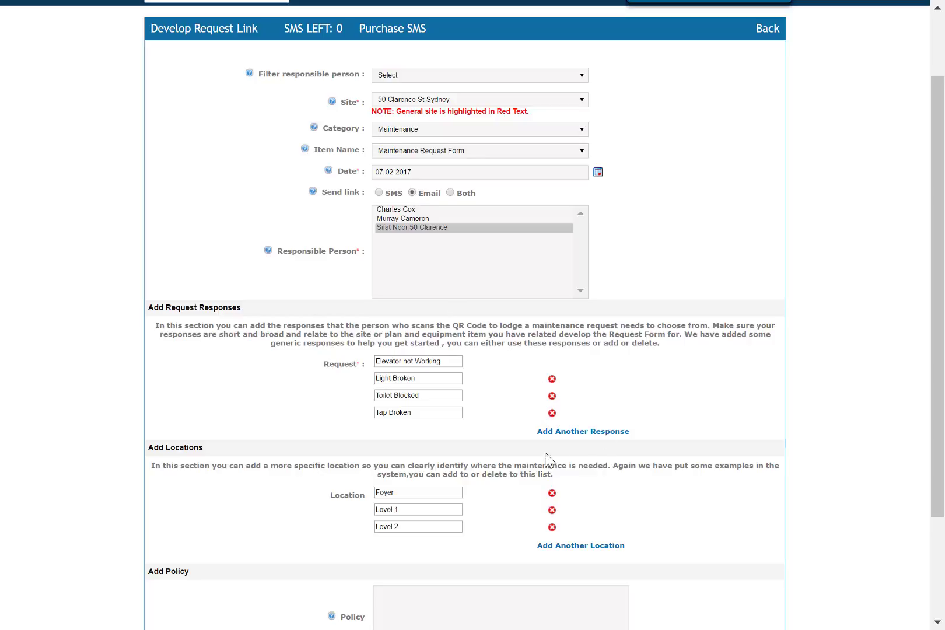
Add two blank request responses below Tap Broken and remove both of them again.
left_click(565, 432)
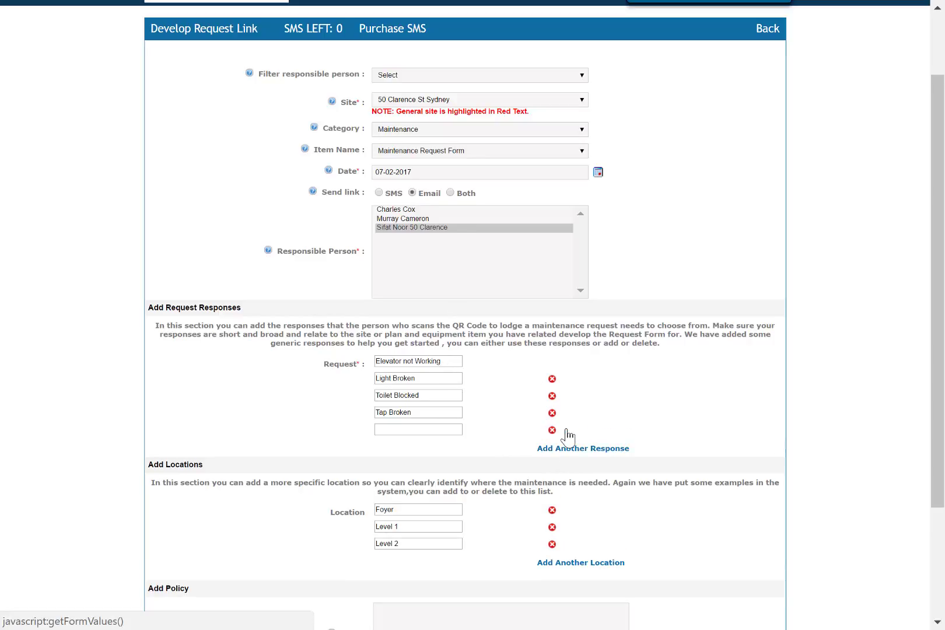
left_click(579, 452)
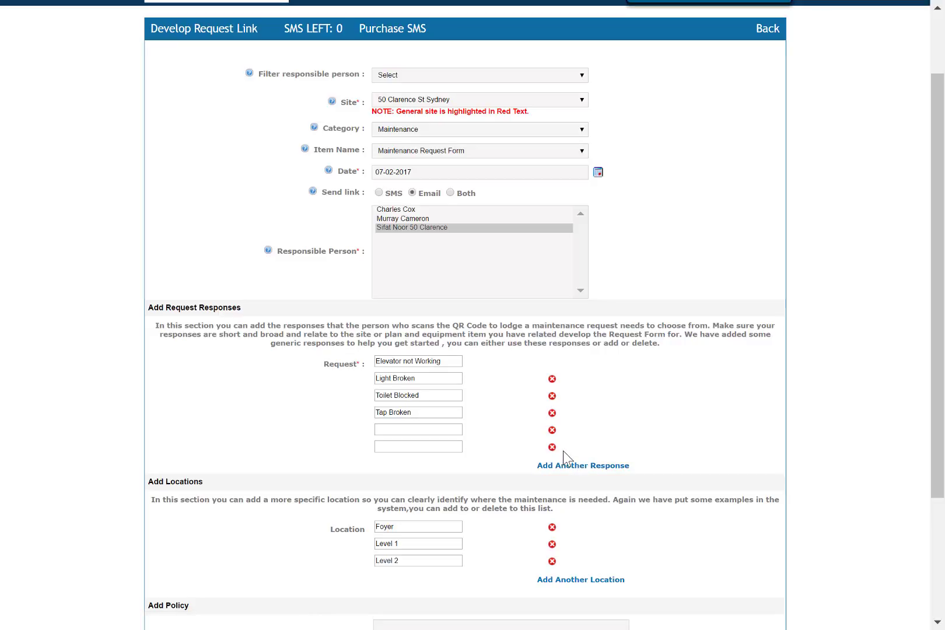
left_click(553, 432)
left_click(553, 431)
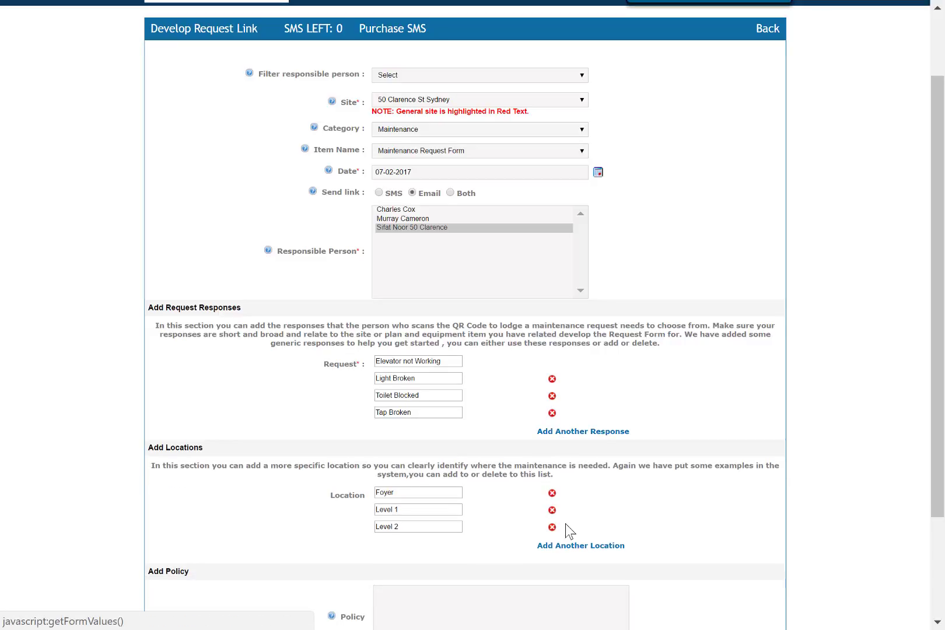
Add a blank location row and remove it again, and discard the new request link.
left_click(580, 546)
scroll(581, 537, "down", 3)
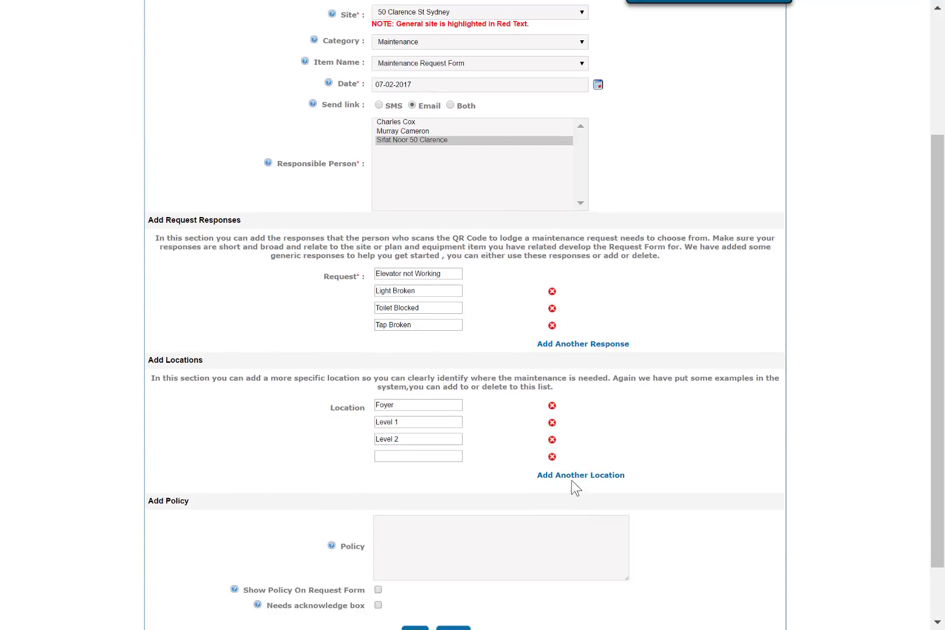
left_click(552, 457)
scroll(499, 458, "down", 2)
scroll(499, 458, "down", 1)
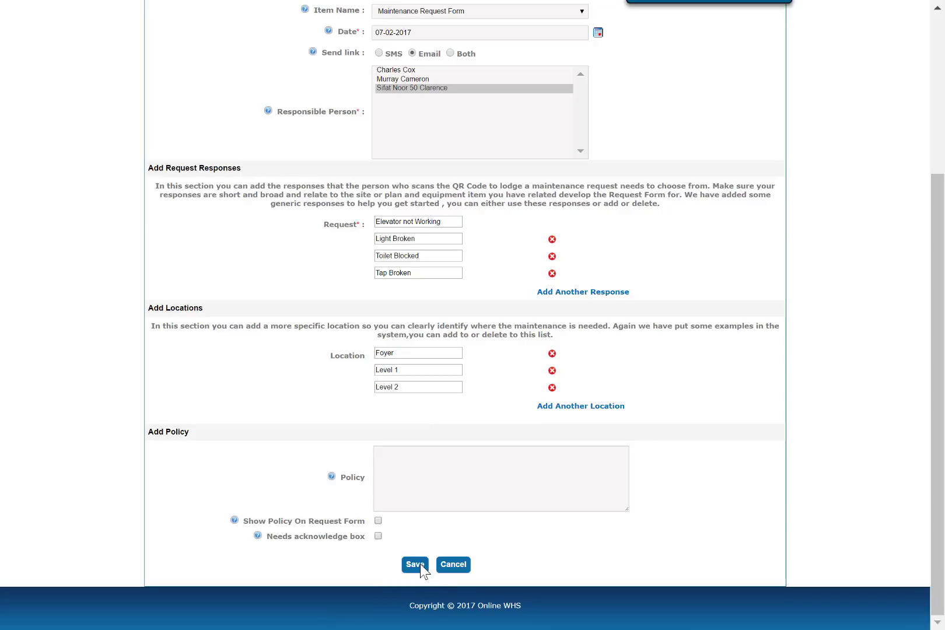
left_click(453, 564)
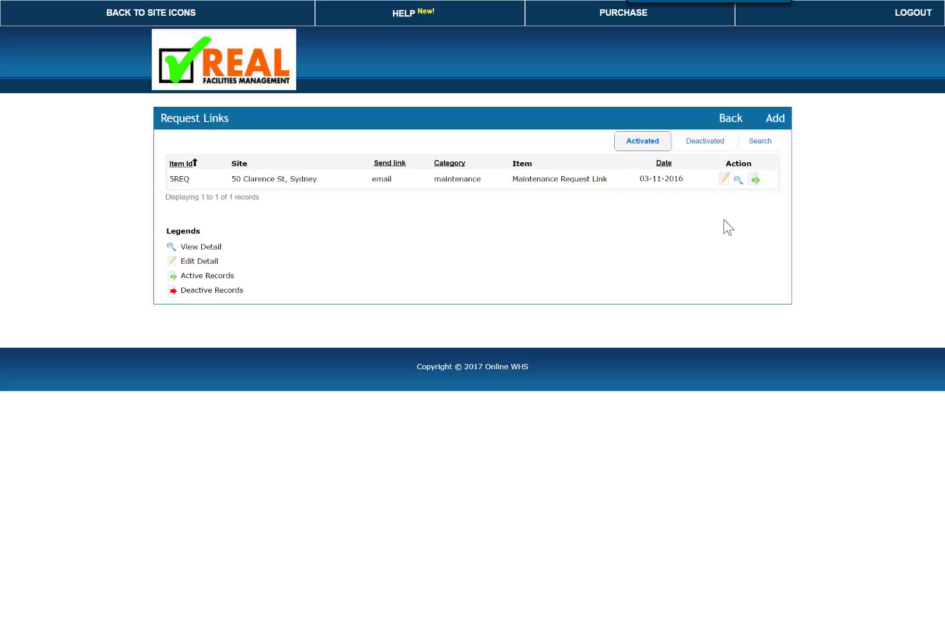
left_click(736, 180)
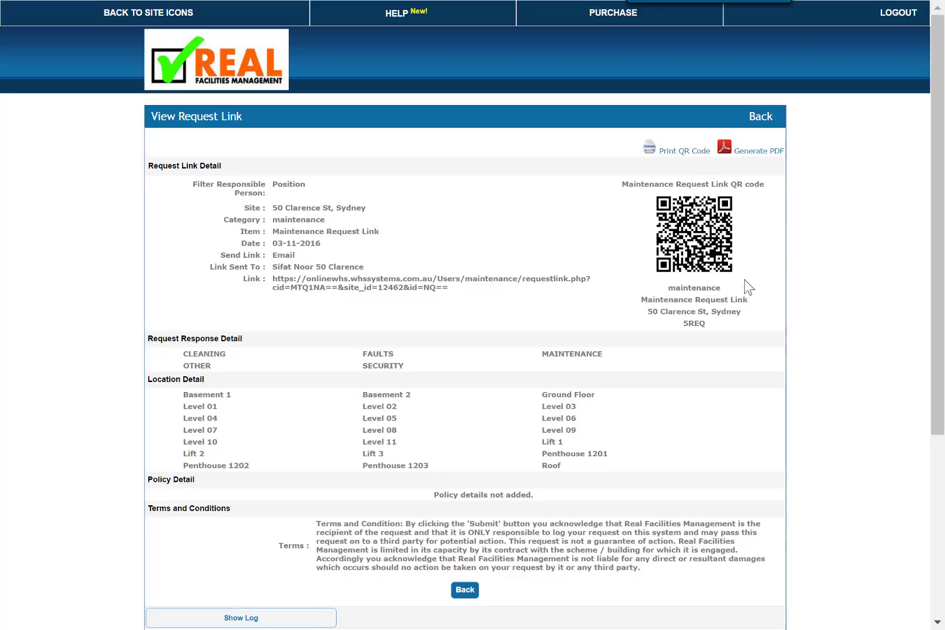
left_click(761, 115)
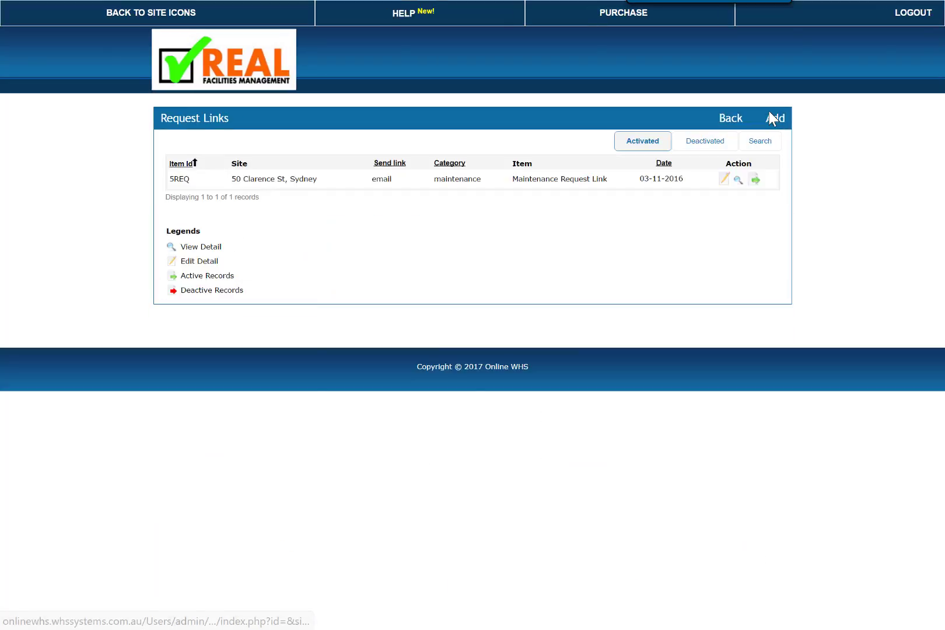
left_click(723, 123)
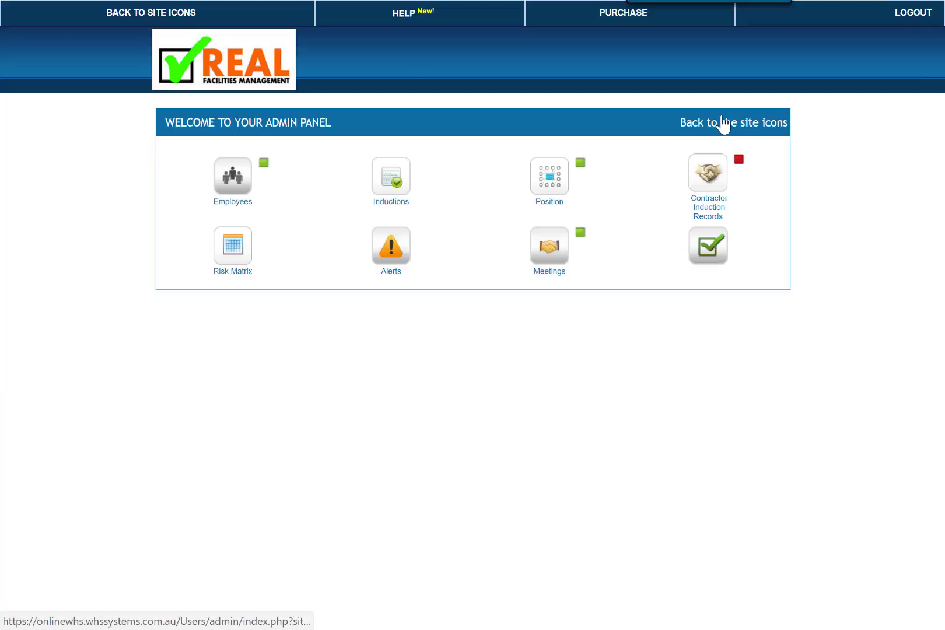
Start another public page in Building Management for 50 Clarence St Sydney with item type Maintenance Request Link.
left_click(226, 468)
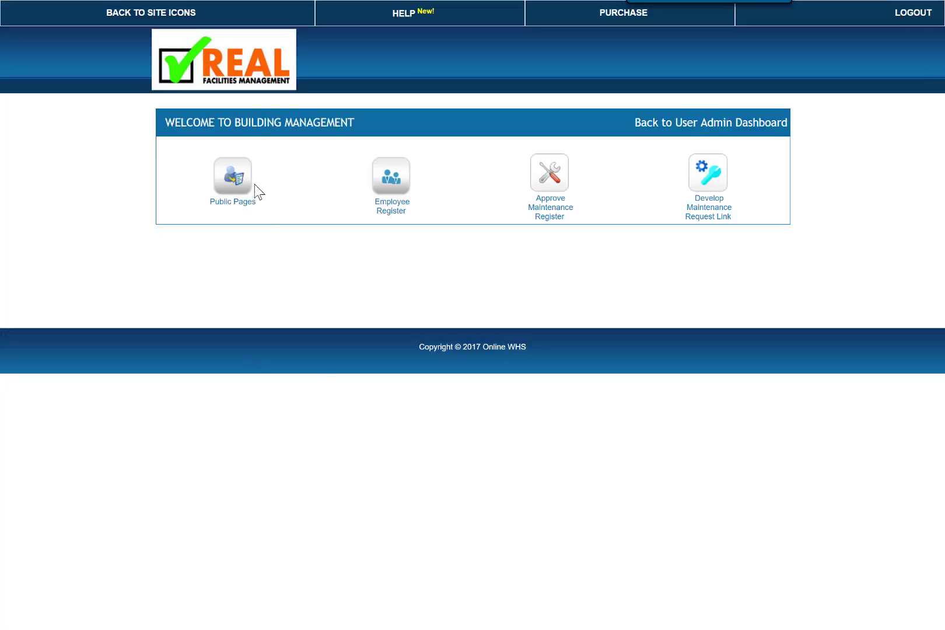
left_click(233, 176)
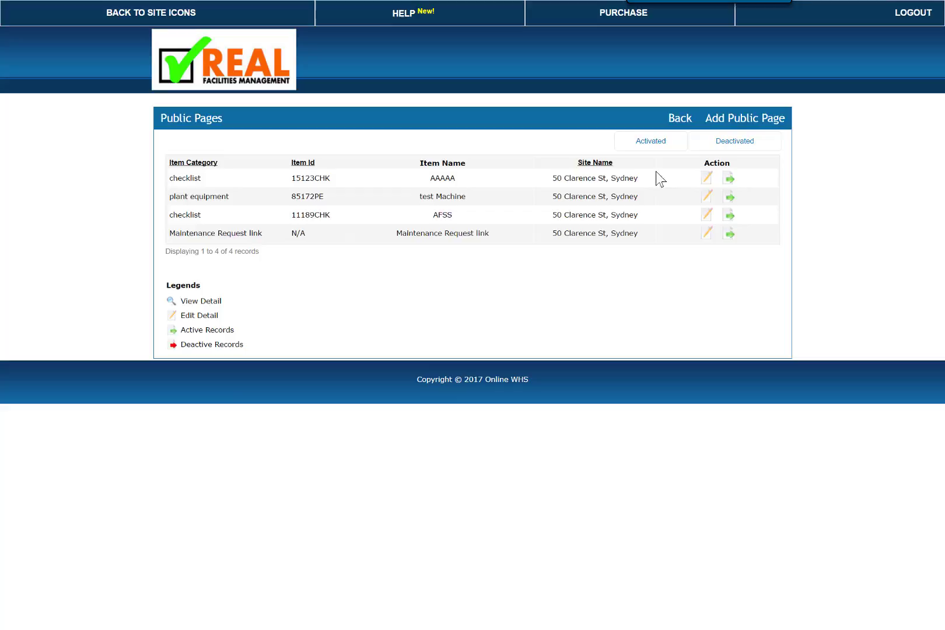
left_click(741, 120)
left_click(573, 188)
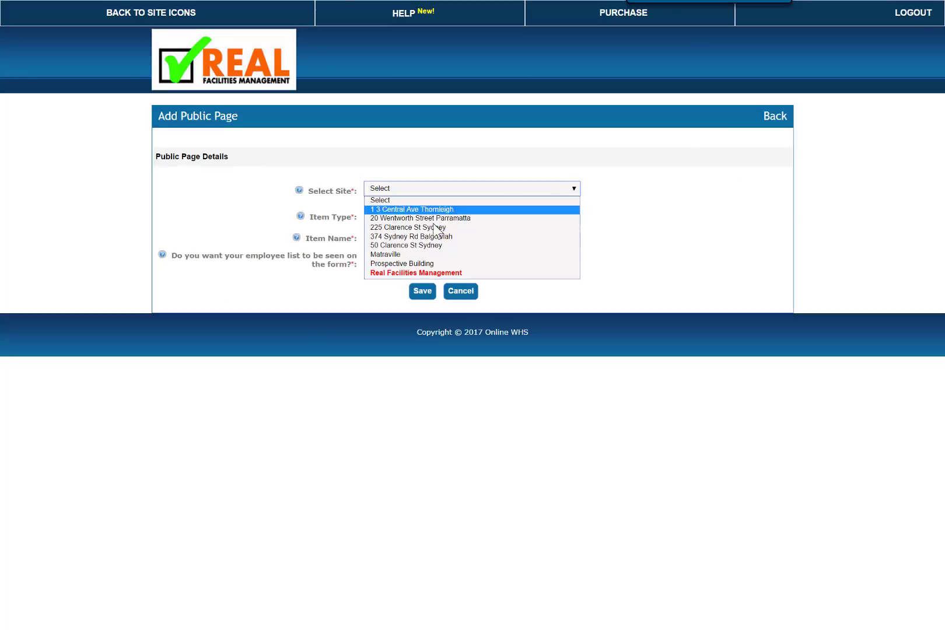
left_click(413, 246)
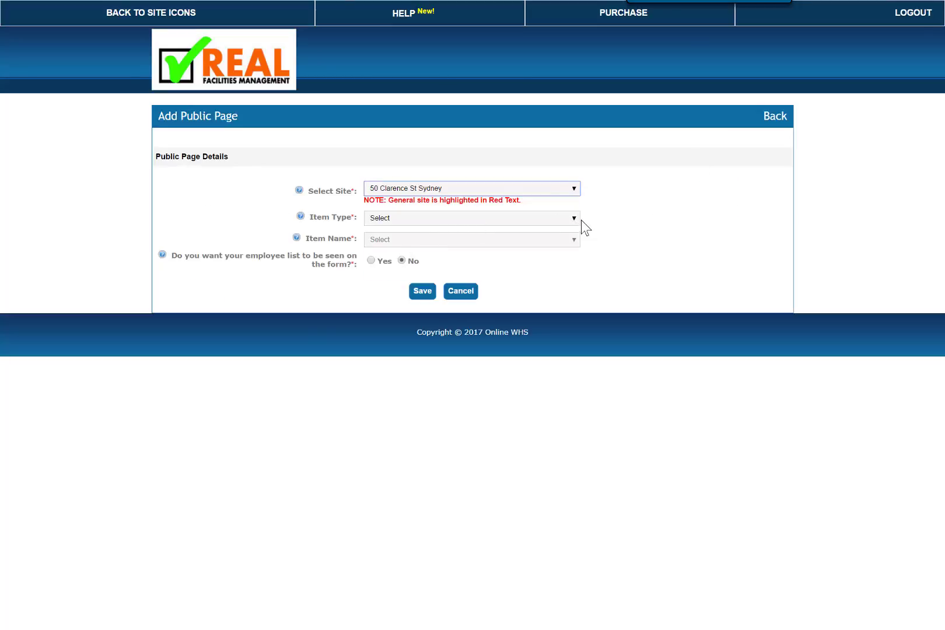
left_click(573, 217)
left_click(425, 275)
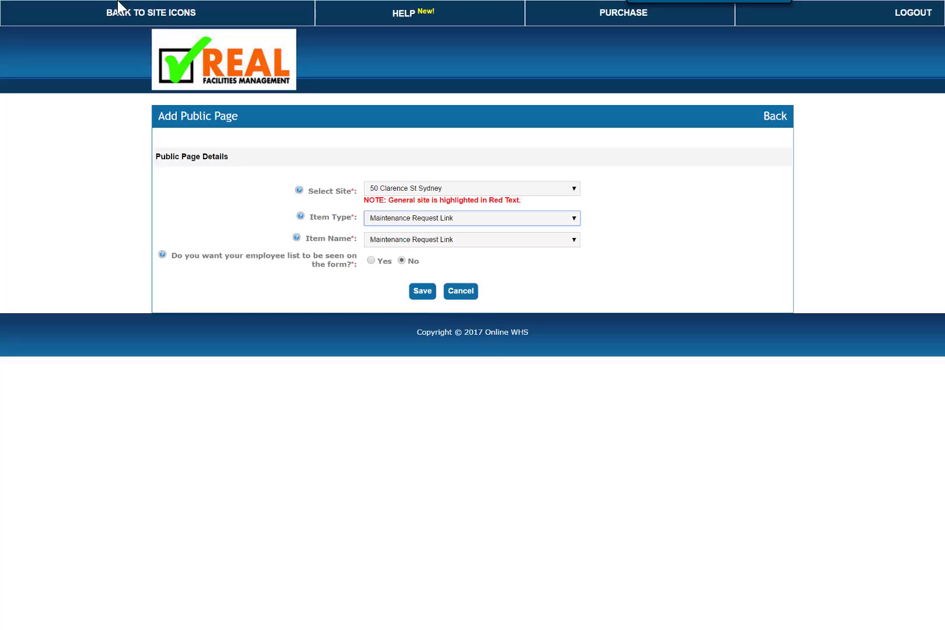
Open the Level 08 maintenance item in the site's Maintenance Register for editing and look through its form.
left_click(135, 16)
scroll(240, 390, "down", 3)
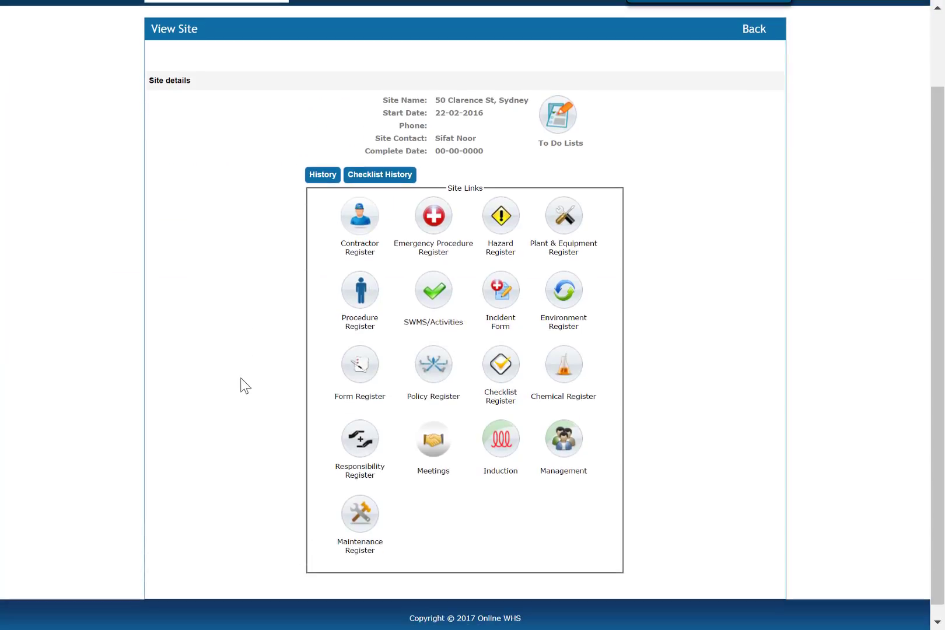
left_click(350, 516)
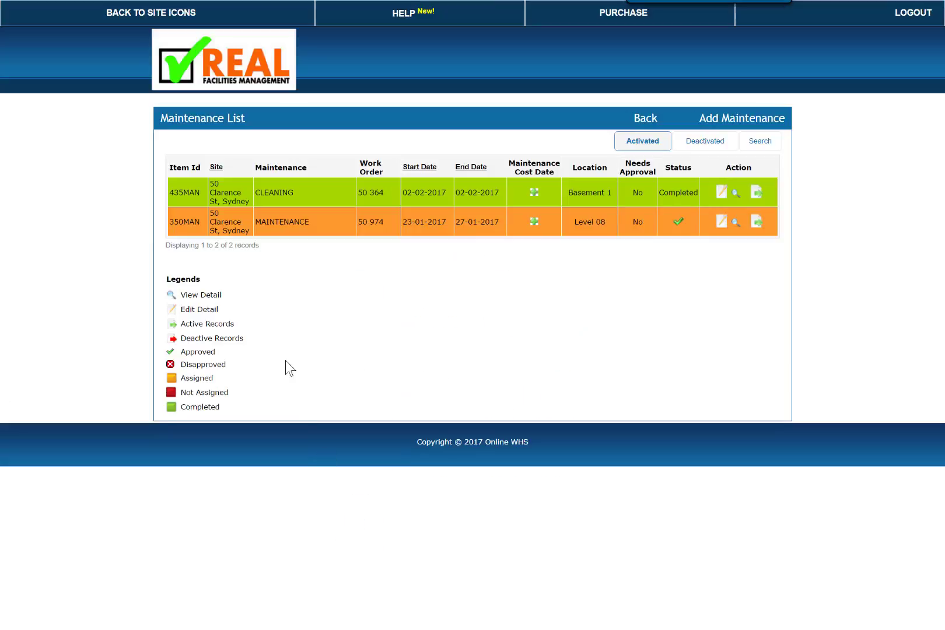
left_click(721, 223)
scroll(712, 314, "down", 5)
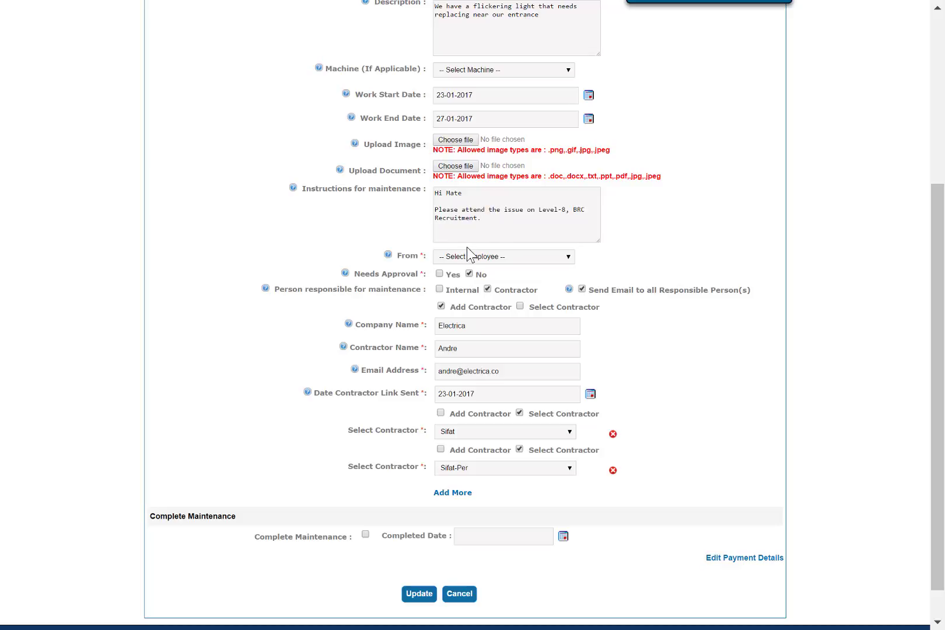
Review the Level 08 maintenance item's edit form, reopen it from the Maintenance List to check it again, and leave without updating.
scroll(467, 251, "up", 2)
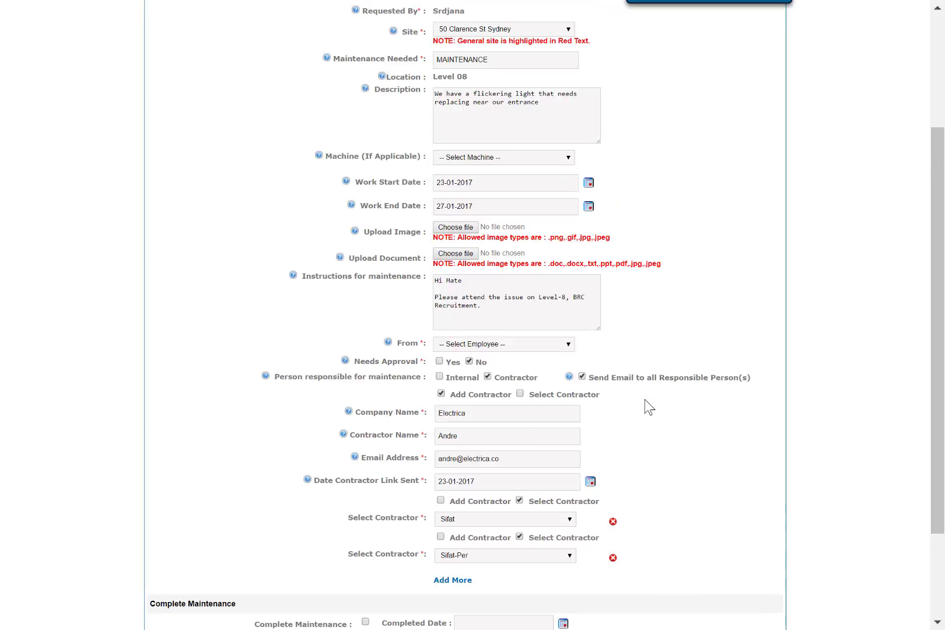
scroll(647, 407, "down", 3)
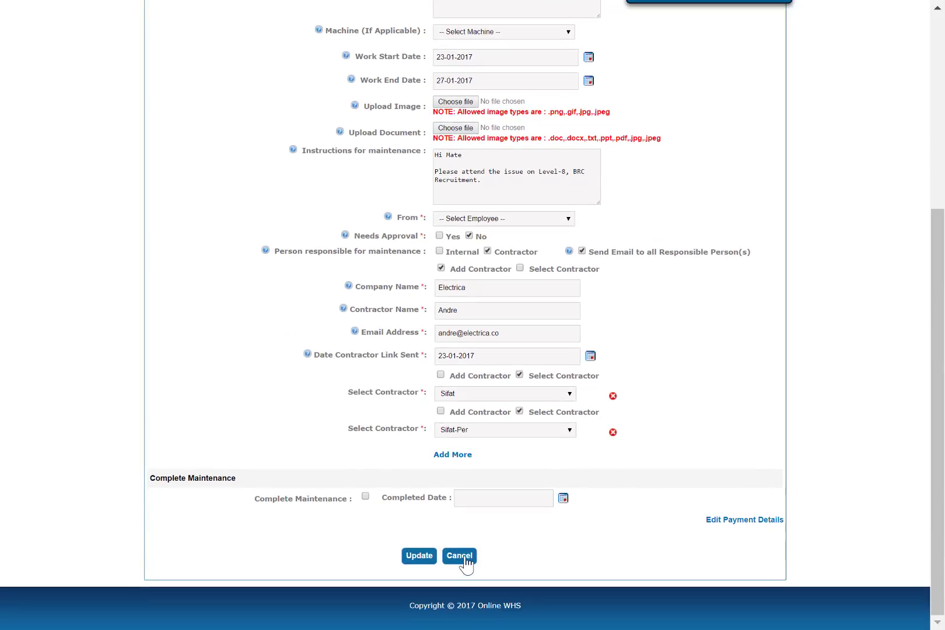
left_click(464, 558)
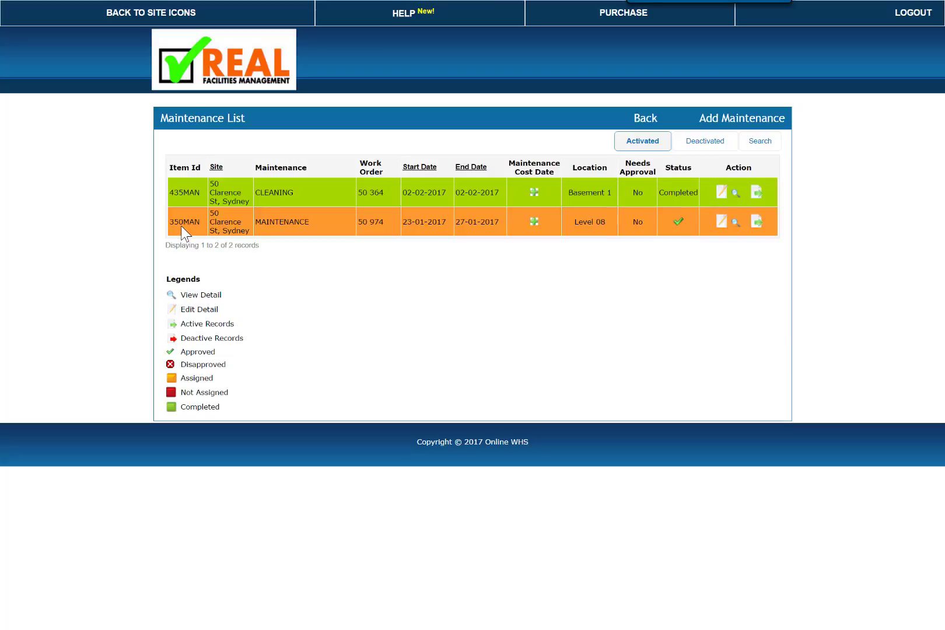
left_click(722, 222)
scroll(297, 337, "down", 5)
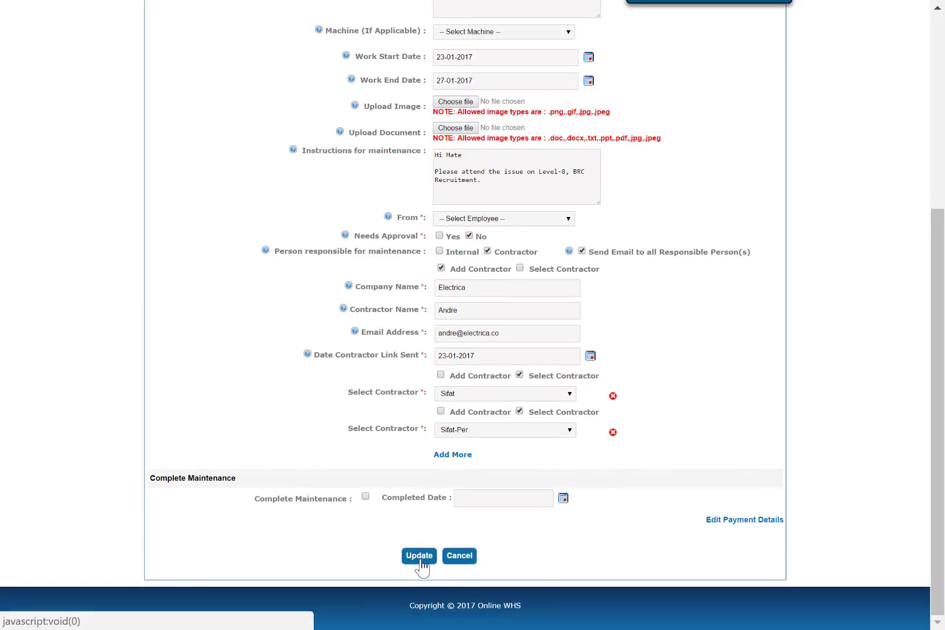
left_click(457, 561)
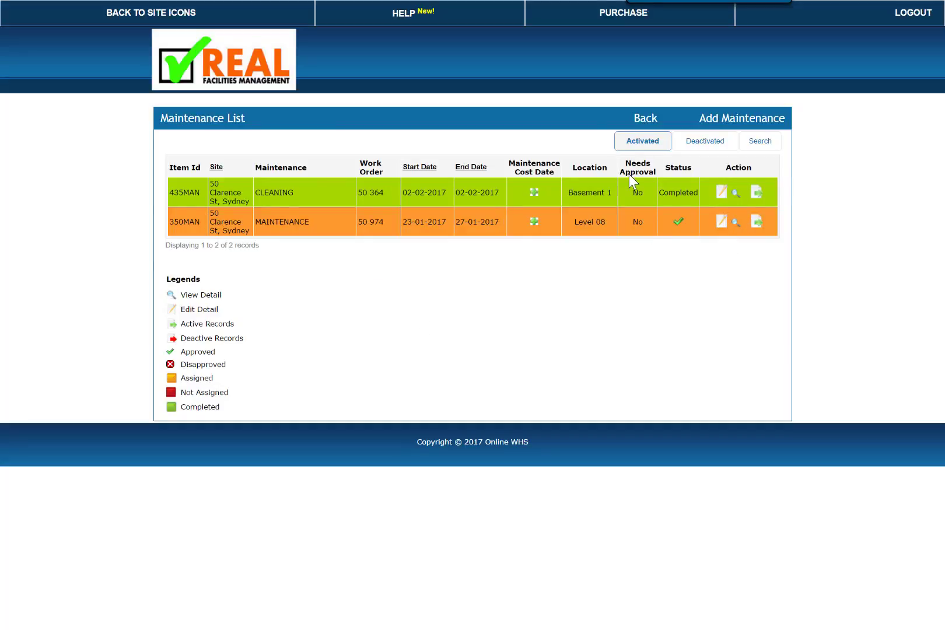
View the Building Management options in the site's Management area and return to the admin panel.
left_click(164, 14)
scroll(675, 354, "down", 3)
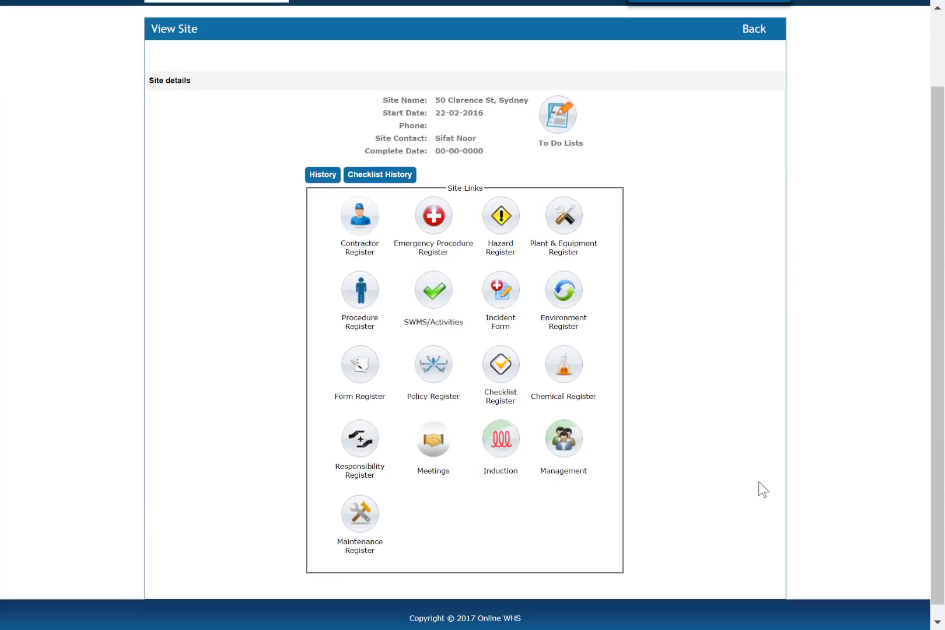
left_click(551, 447)
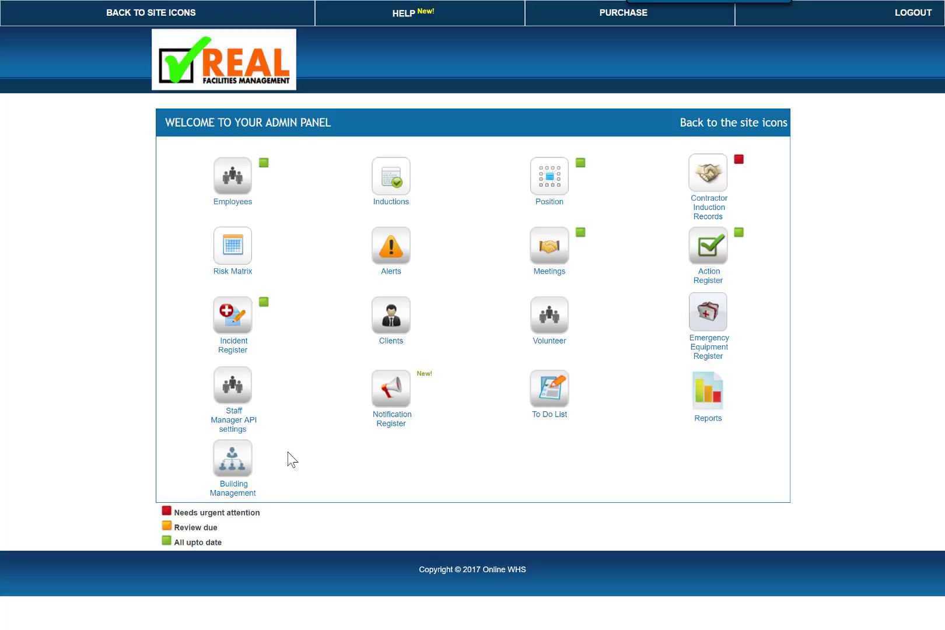
left_click(229, 453)
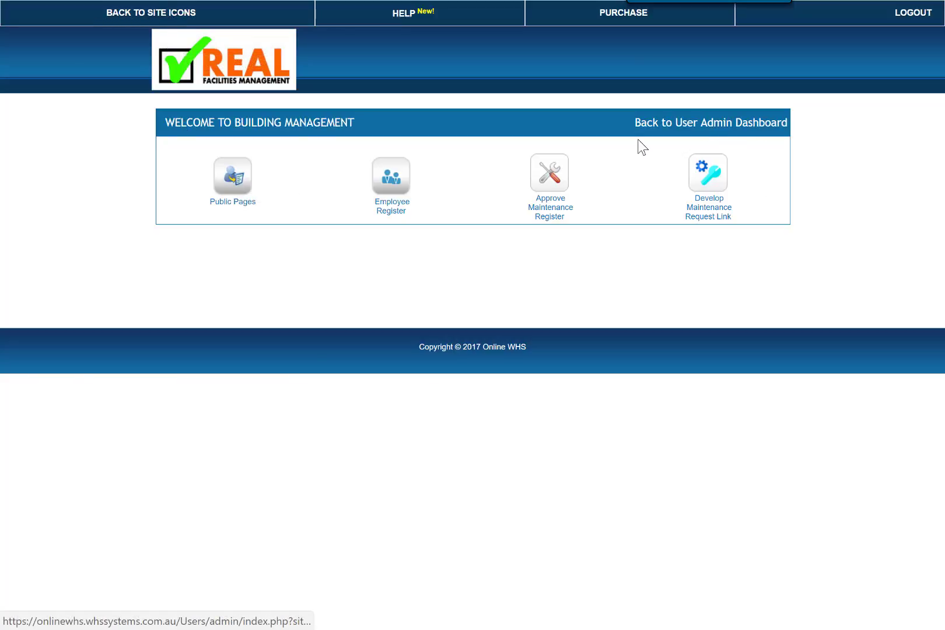
left_click(694, 122)
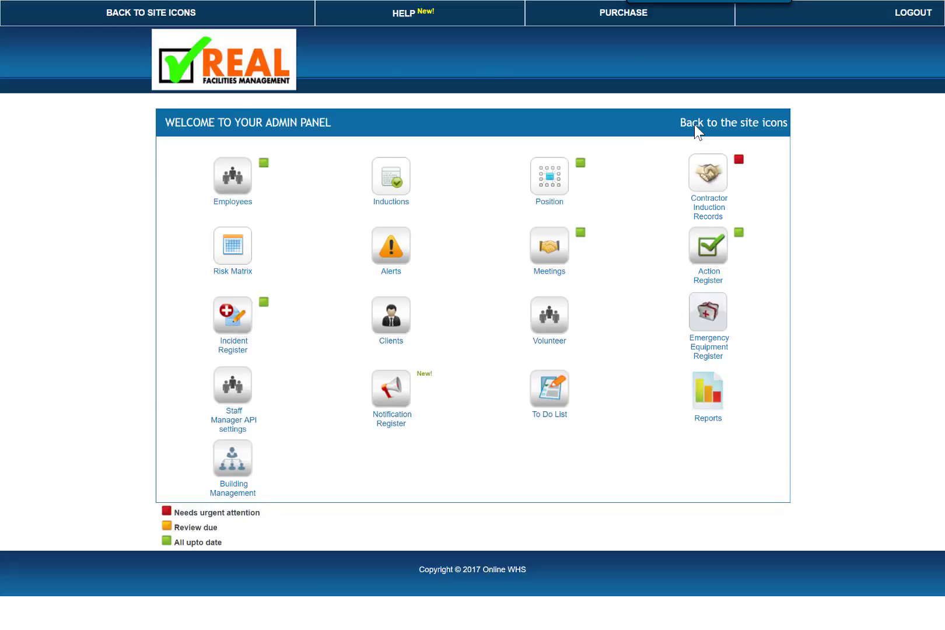
Start a new to-do for 50 Clarence St Sydney with item type Checklist and item name Plant Risk Assessment Checklist.
left_click(554, 396)
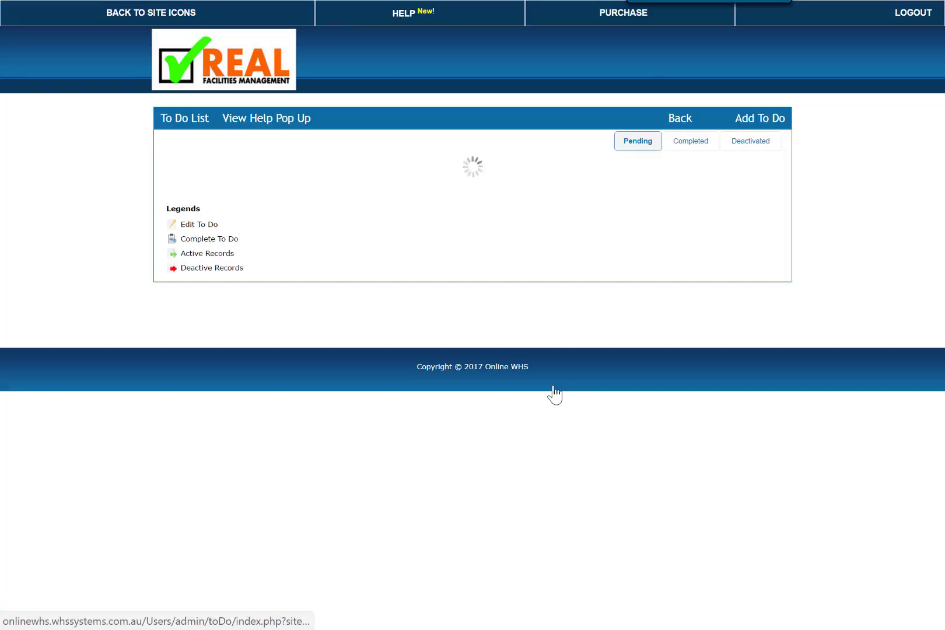
left_click(757, 124)
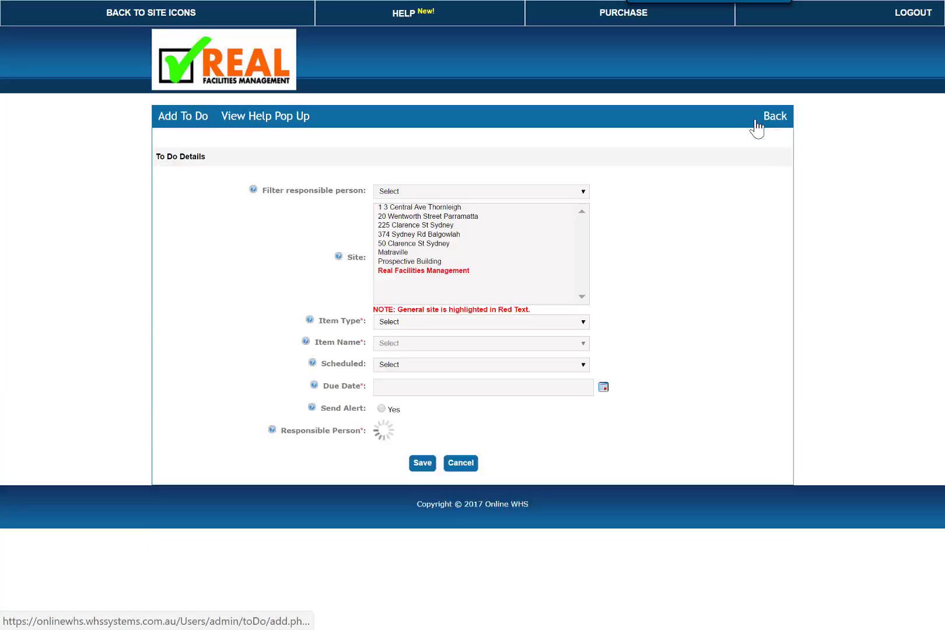
left_click(410, 243)
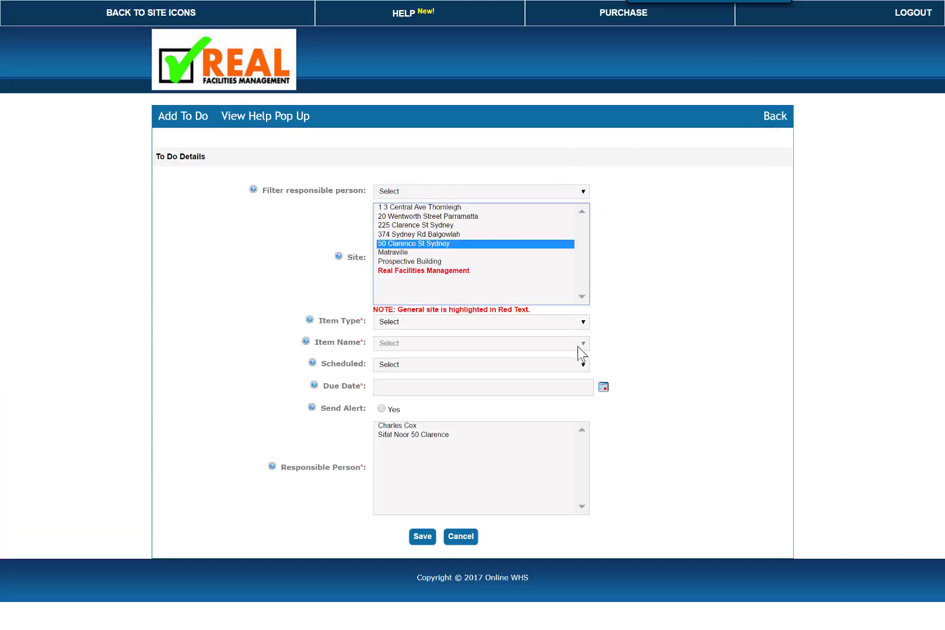
left_click(583, 324)
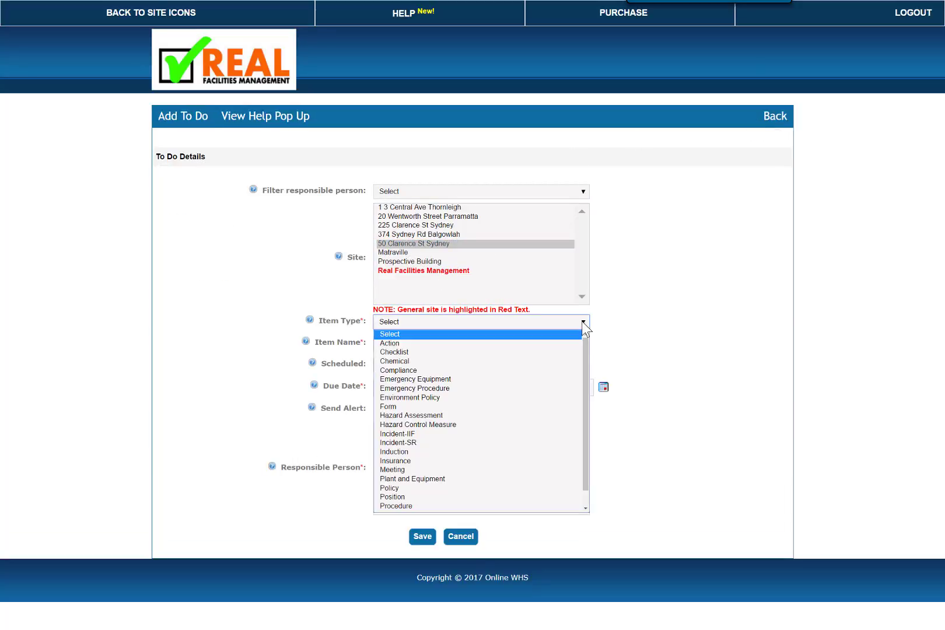
left_click(443, 353)
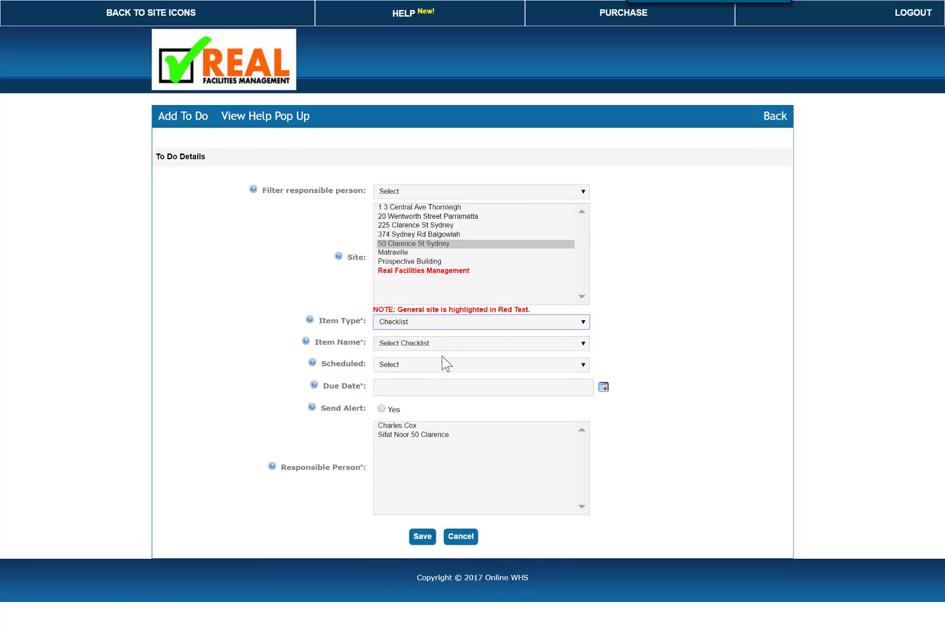
left_click(585, 344)
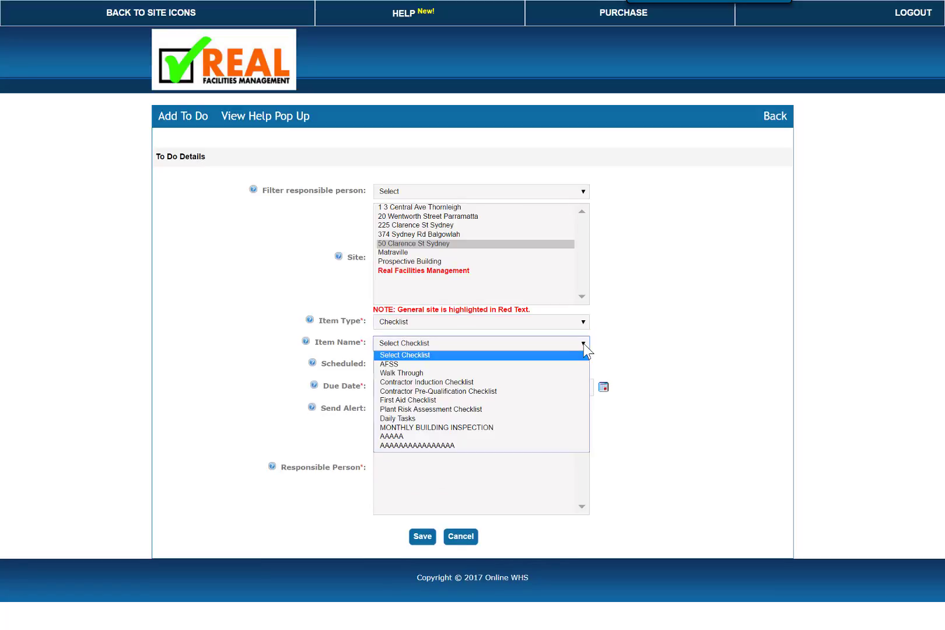
left_click(412, 410)
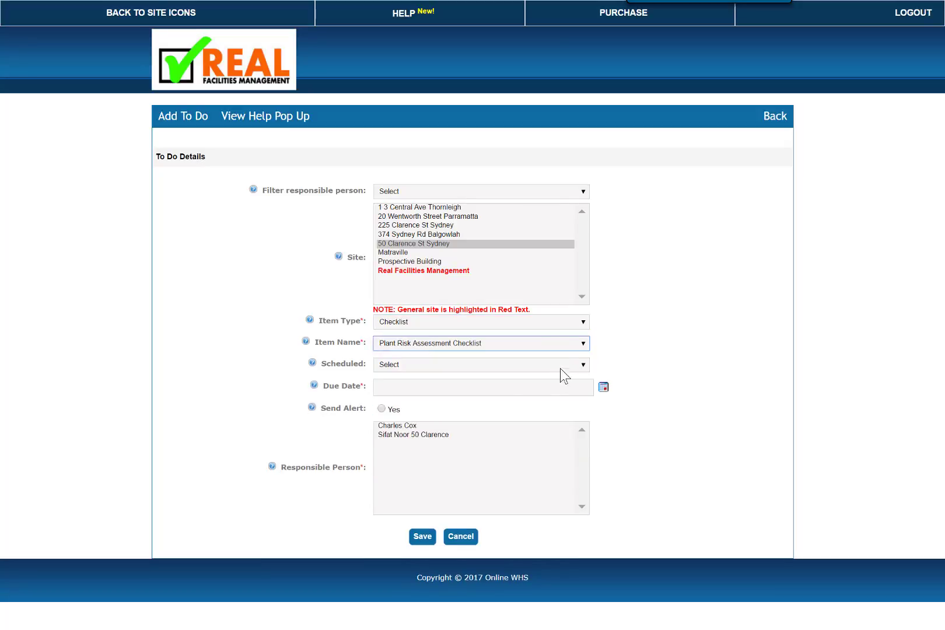
Schedule the to-do 3 Monthly with due date 07-02-2017, assign the 50 Clarence responsible person, and save it.
left_click(578, 364)
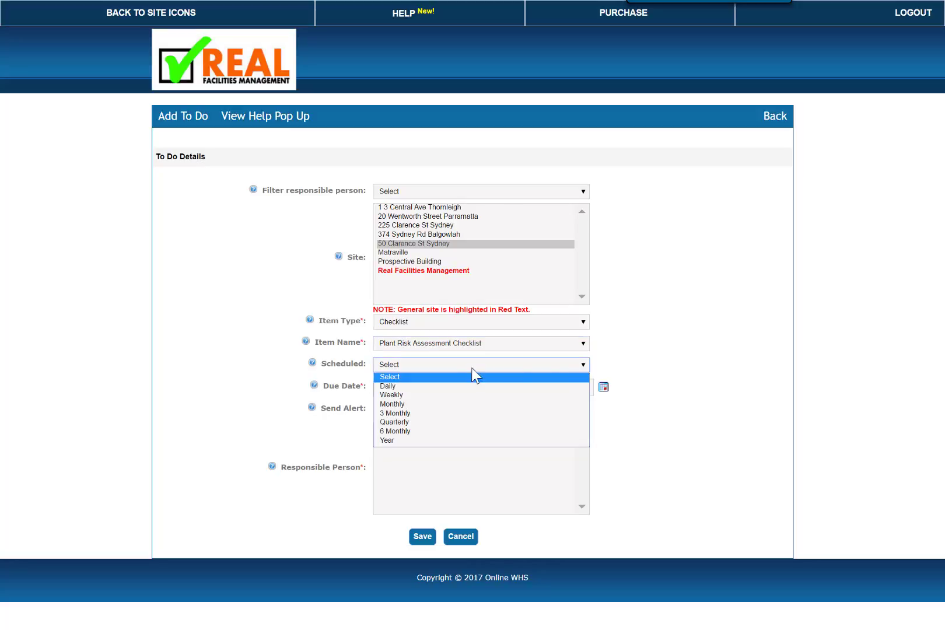
left_click(444, 416)
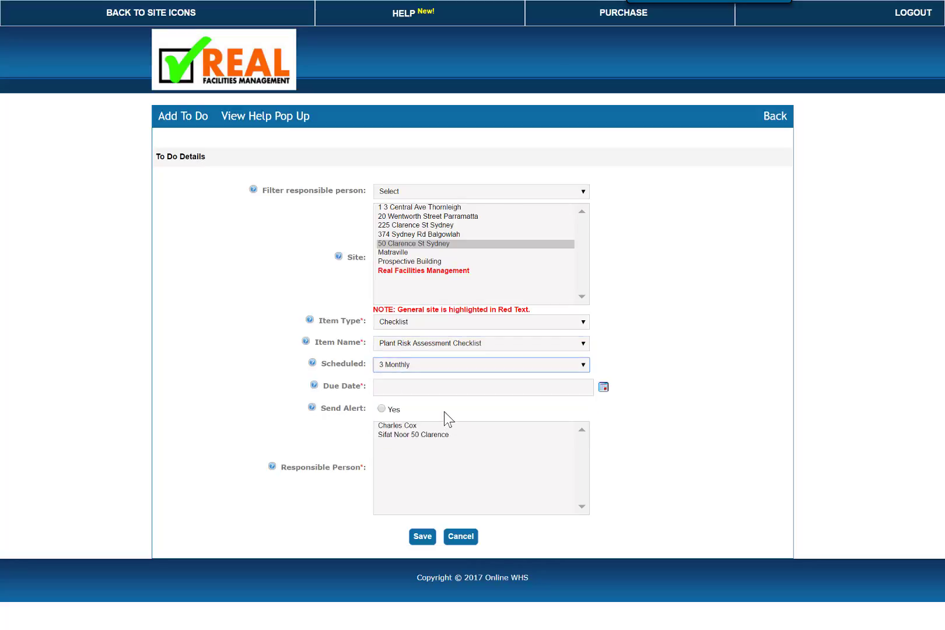
left_click(603, 387)
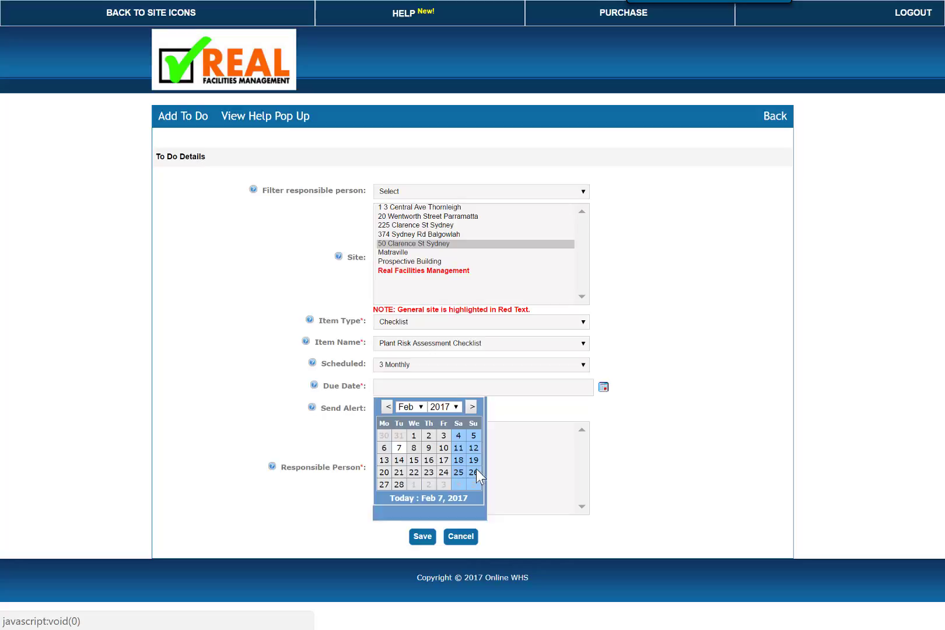
left_click(429, 503)
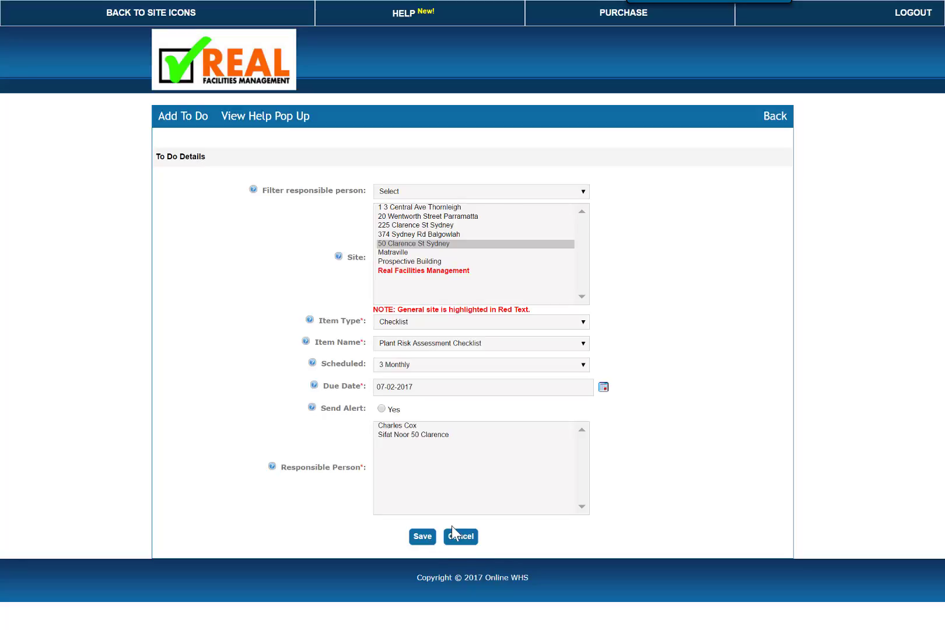
left_click(413, 436)
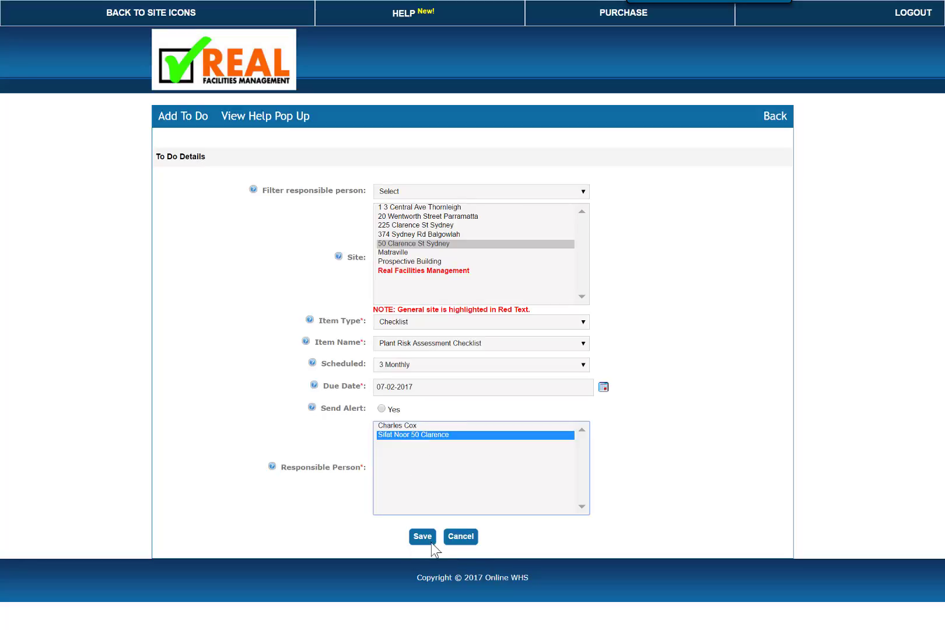
left_click(431, 541)
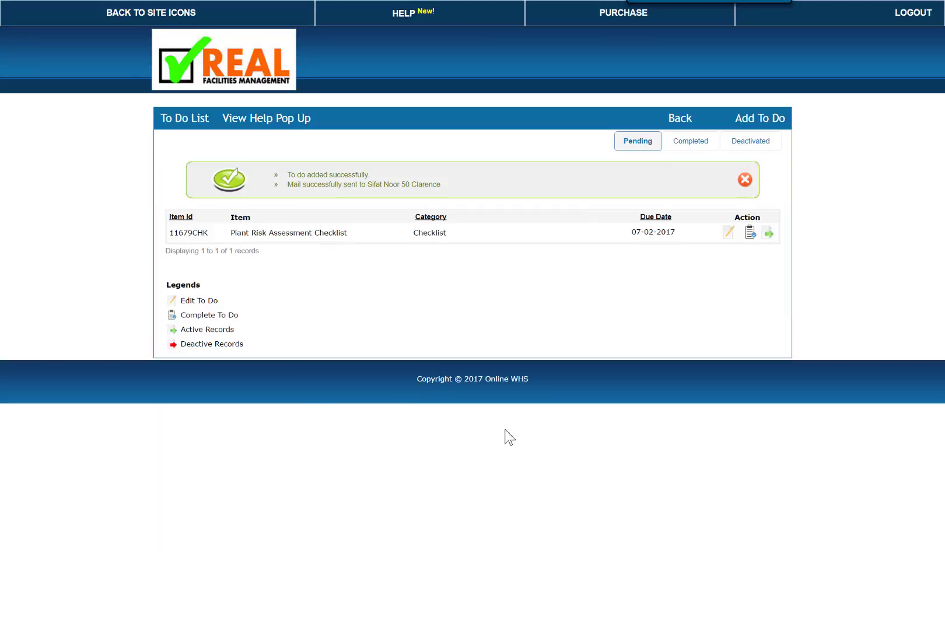
View the 50 Clarence St site's own To Do List and return to the site icons.
left_click(156, 17)
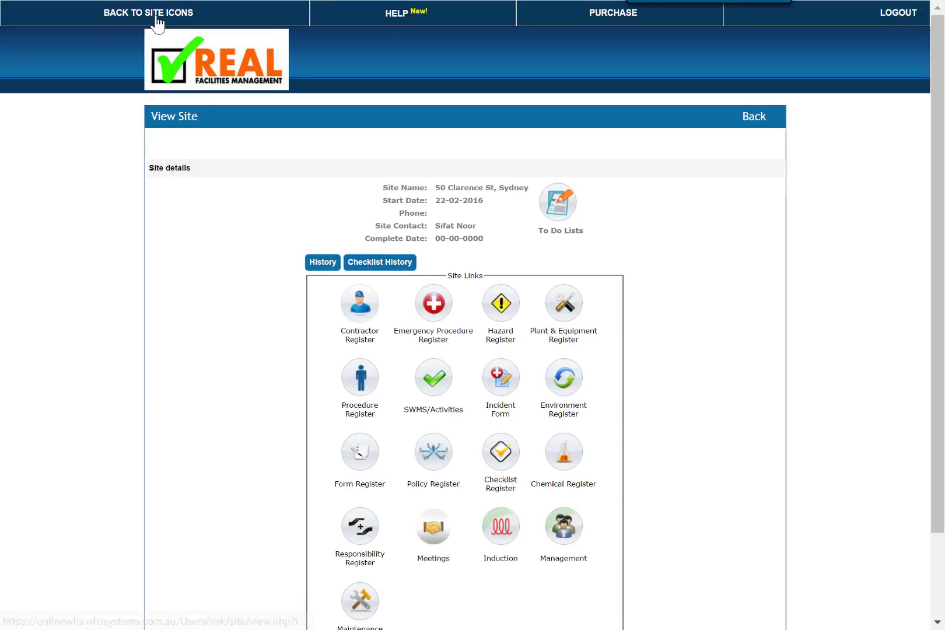
left_click(554, 207)
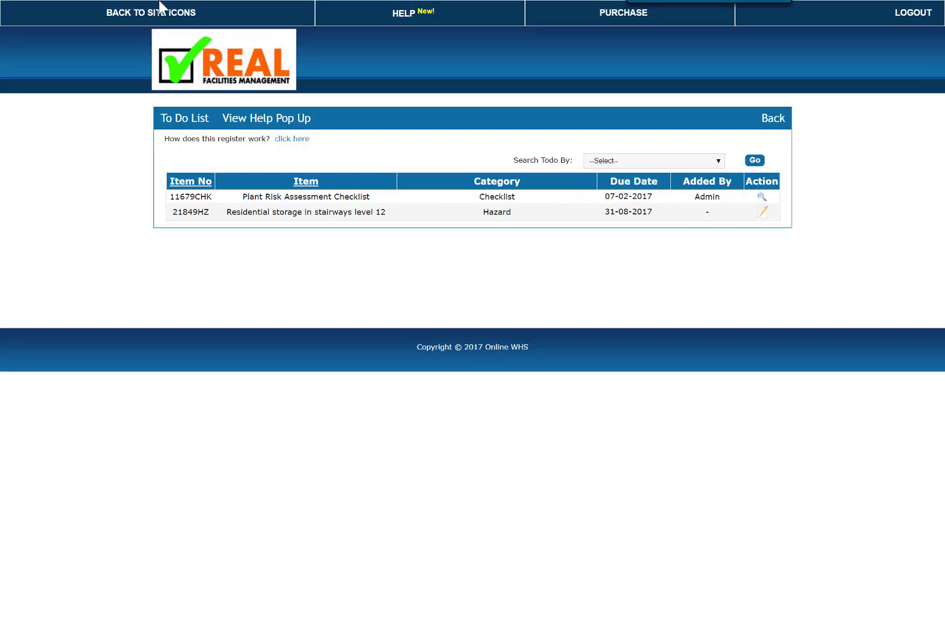
left_click(163, 18)
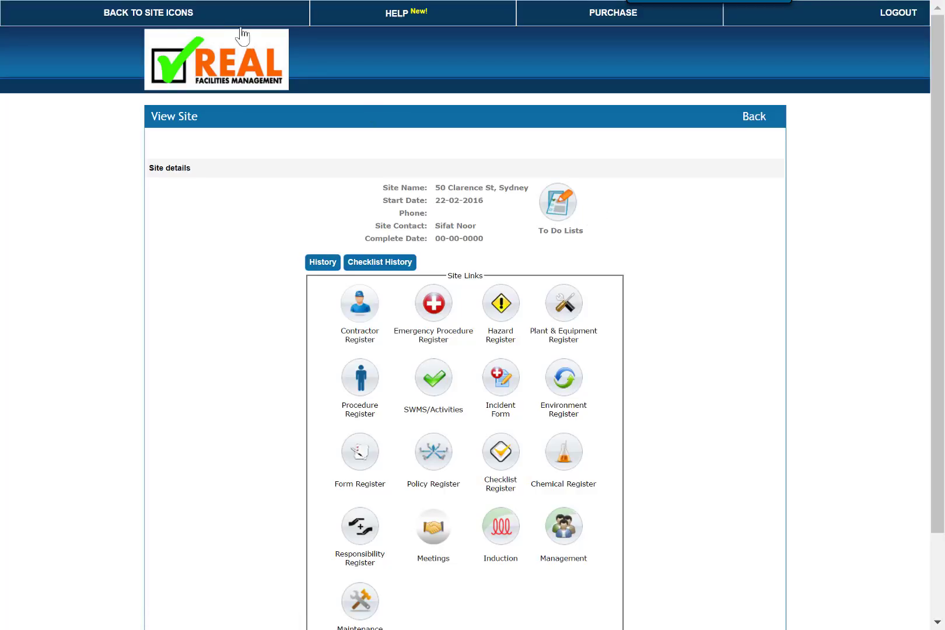
View the pending items in the admin panel's To Do List and return to the site icons.
scroll(604, 414, "down", 2)
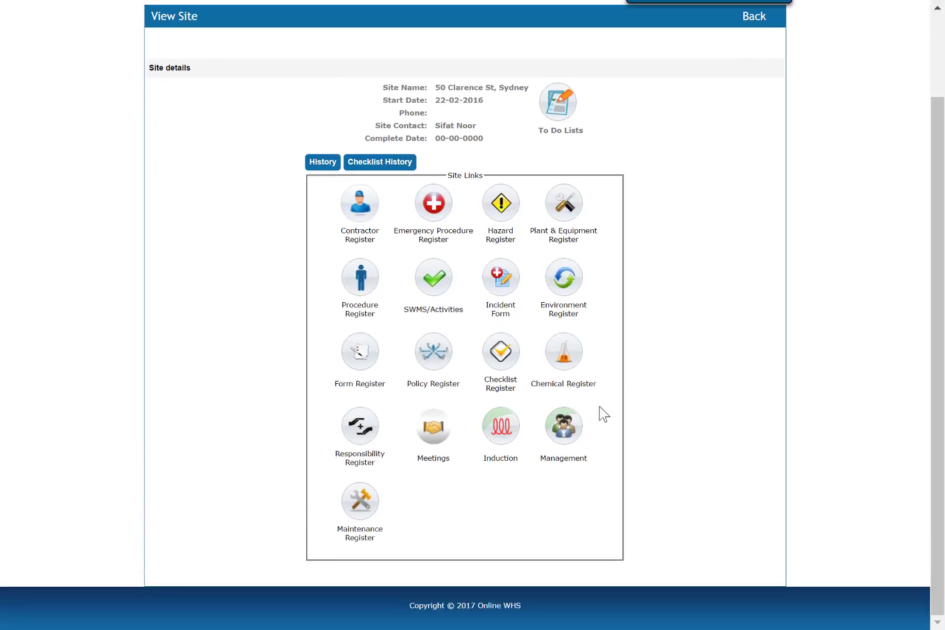
left_click(567, 436)
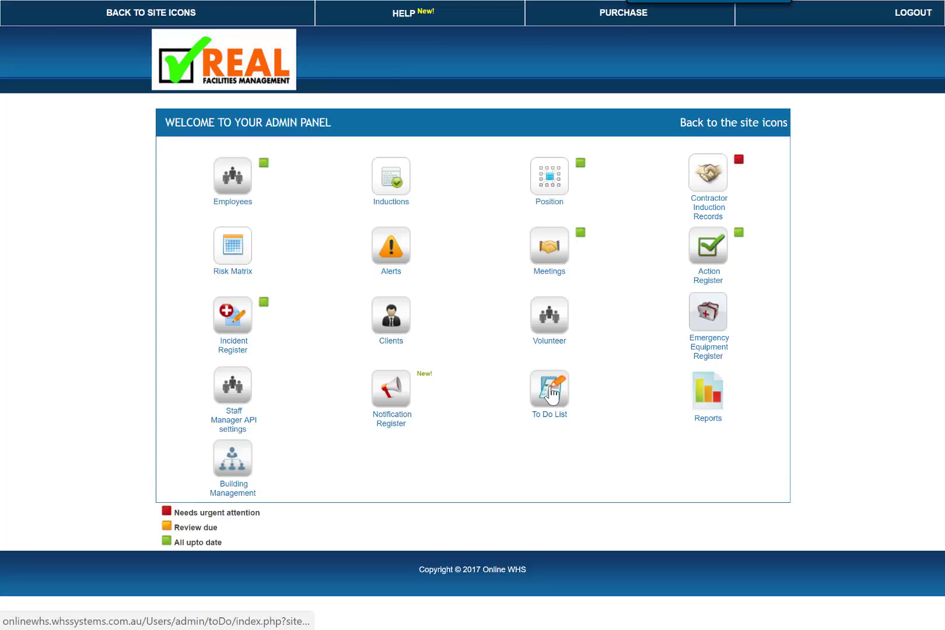
left_click(552, 395)
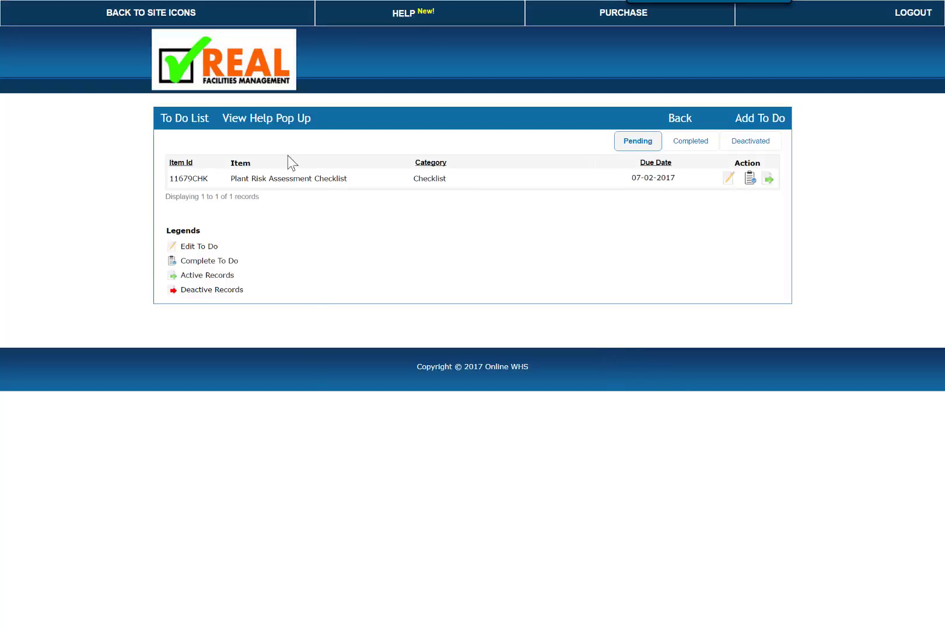
left_click(160, 21)
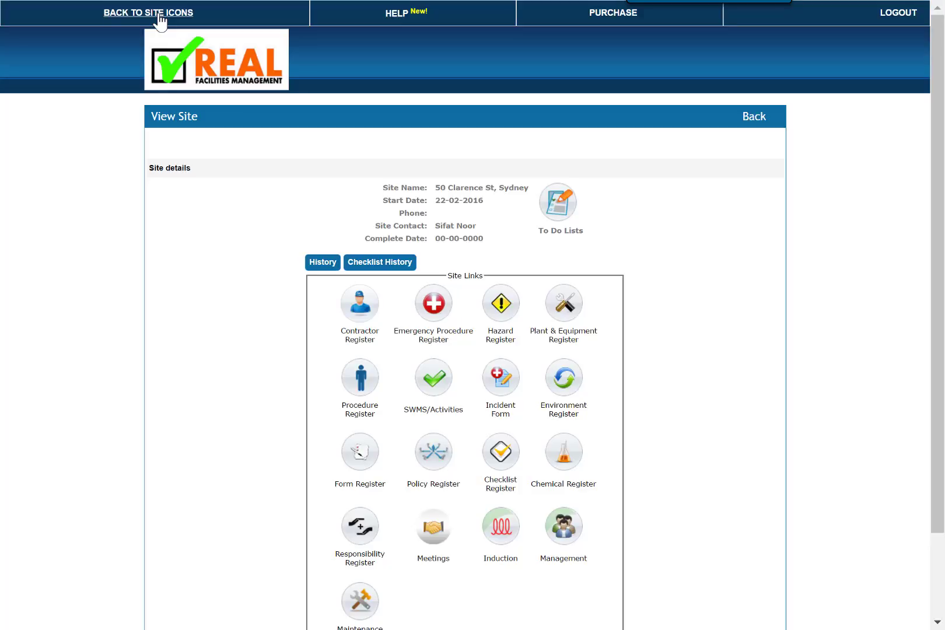
Open the Online WHS Support help site and look through its new ticket submission form.
left_click(394, 23)
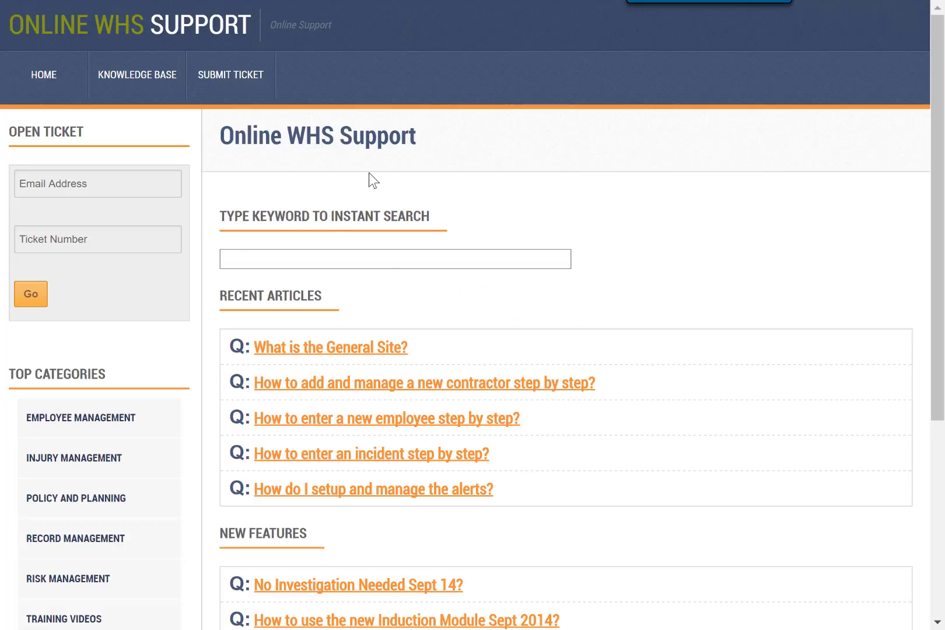
left_click(232, 87)
scroll(449, 248, "down", 7)
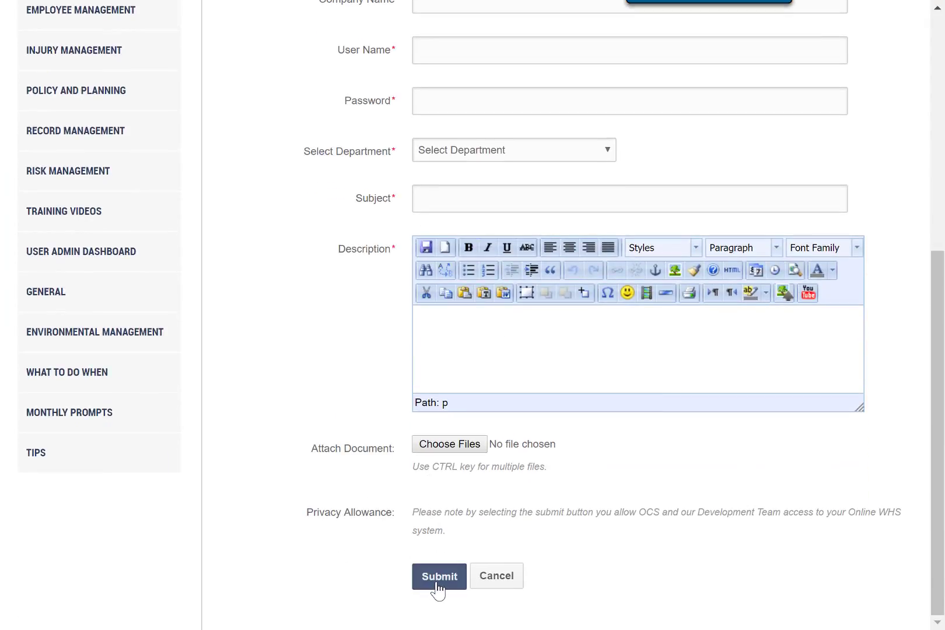
left_click(439, 578)
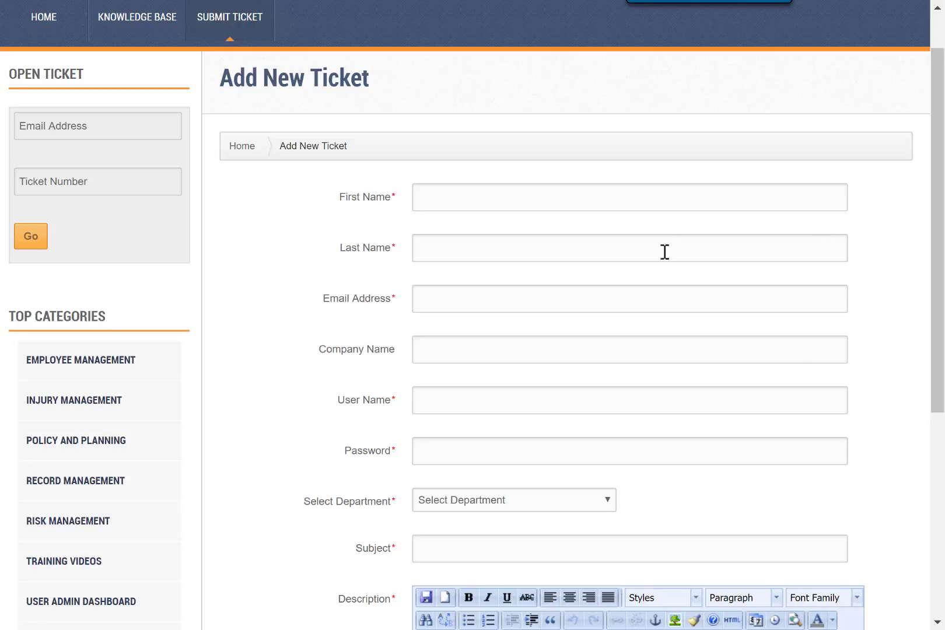
scroll(709, 232, "down", 2)
scroll(710, 233, "down", 1)
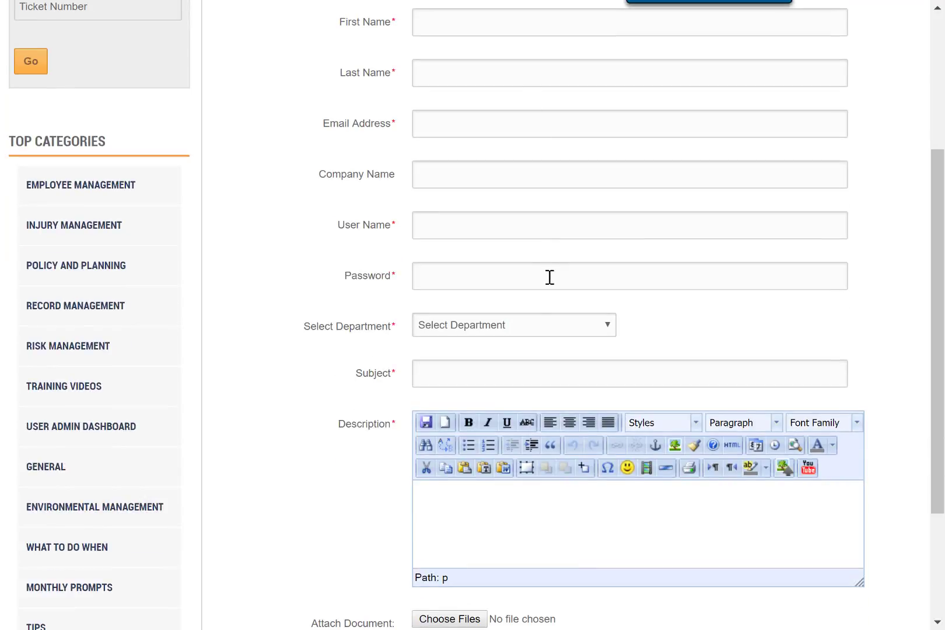
scroll(577, 292, "up", 4)
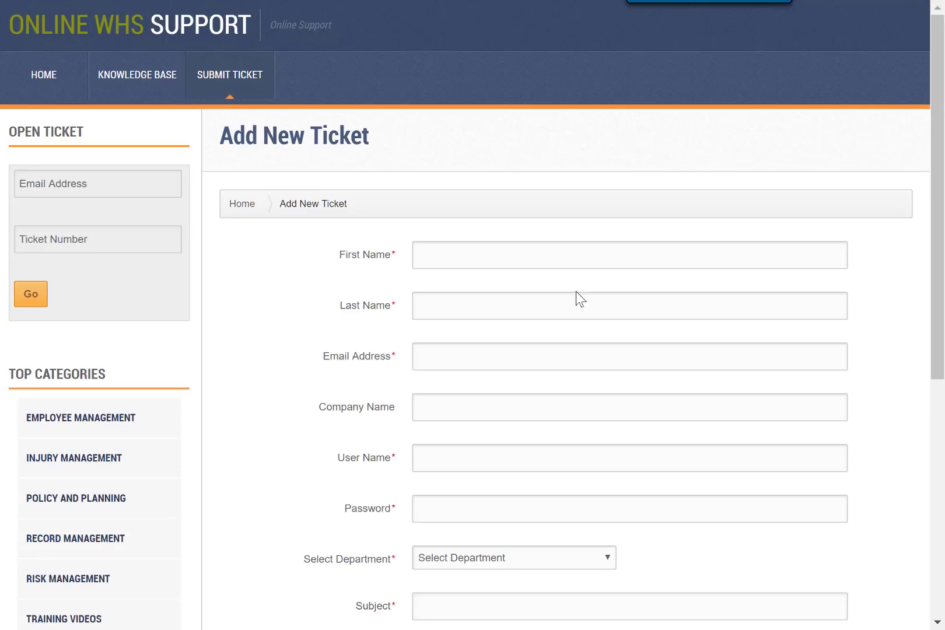